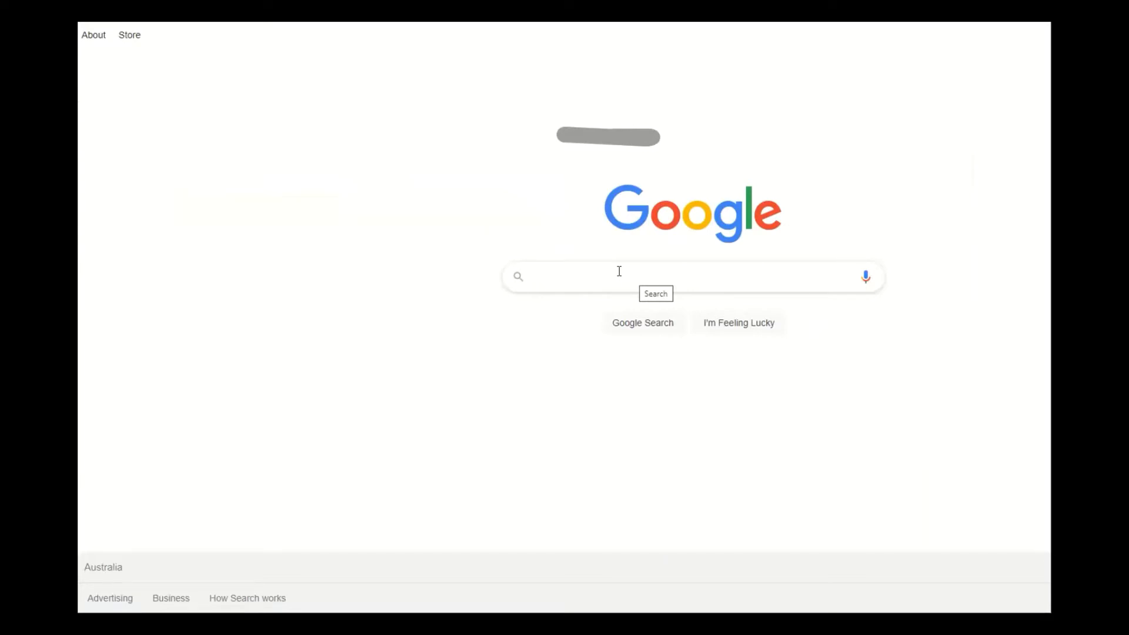
Search Google for 'coronavirus vic' and open the Coronavirus Victoria result.
left_click(619, 271)
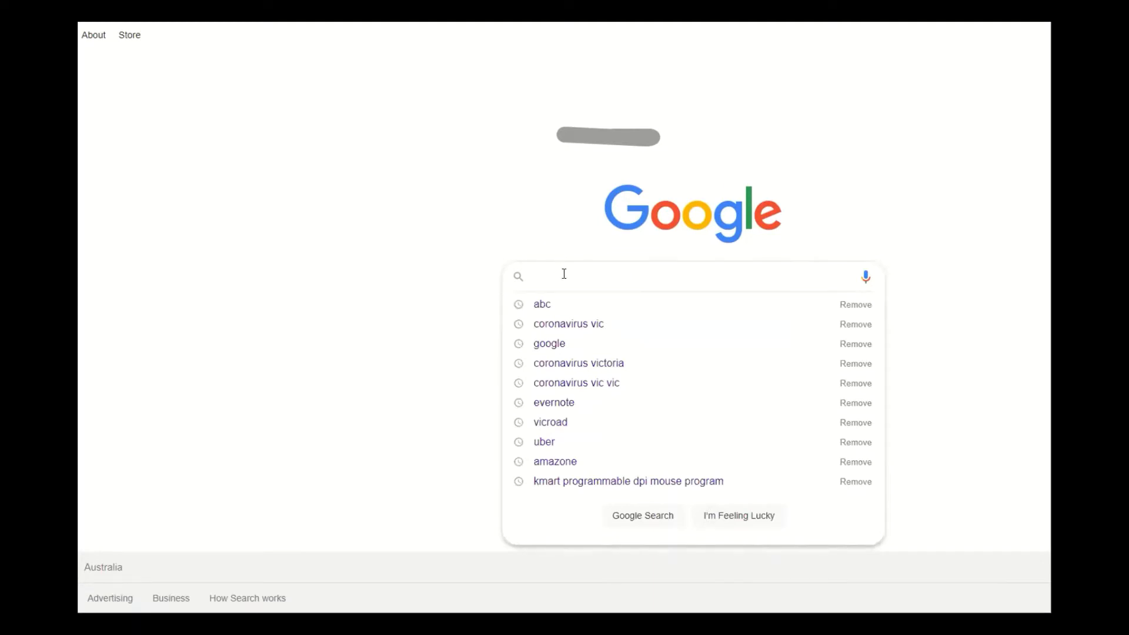
type("coro")
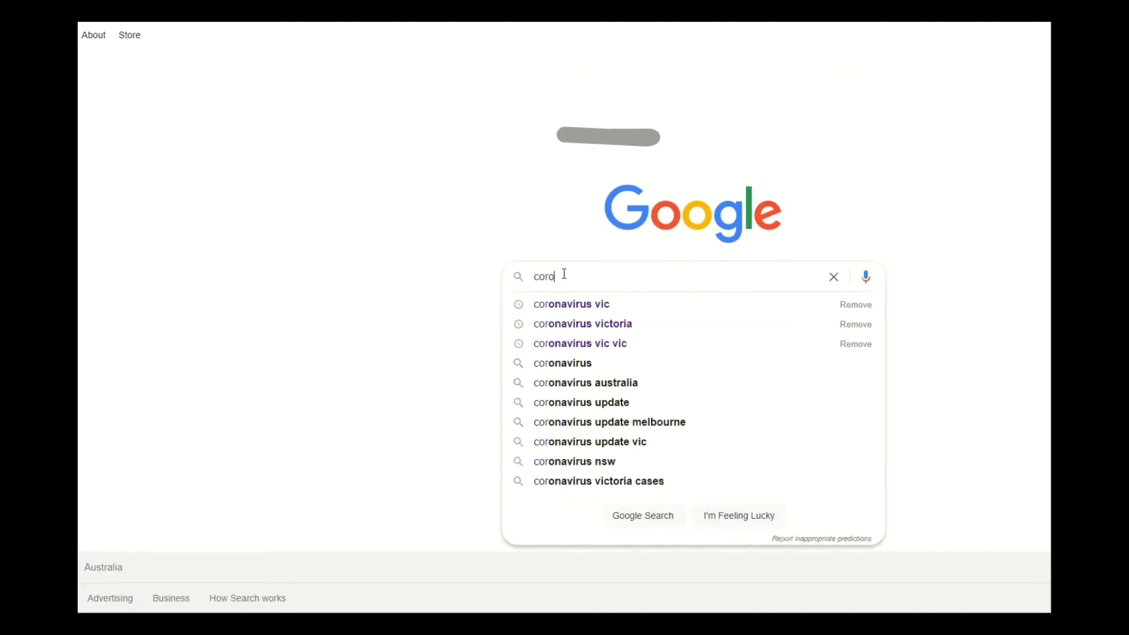
type("nav")
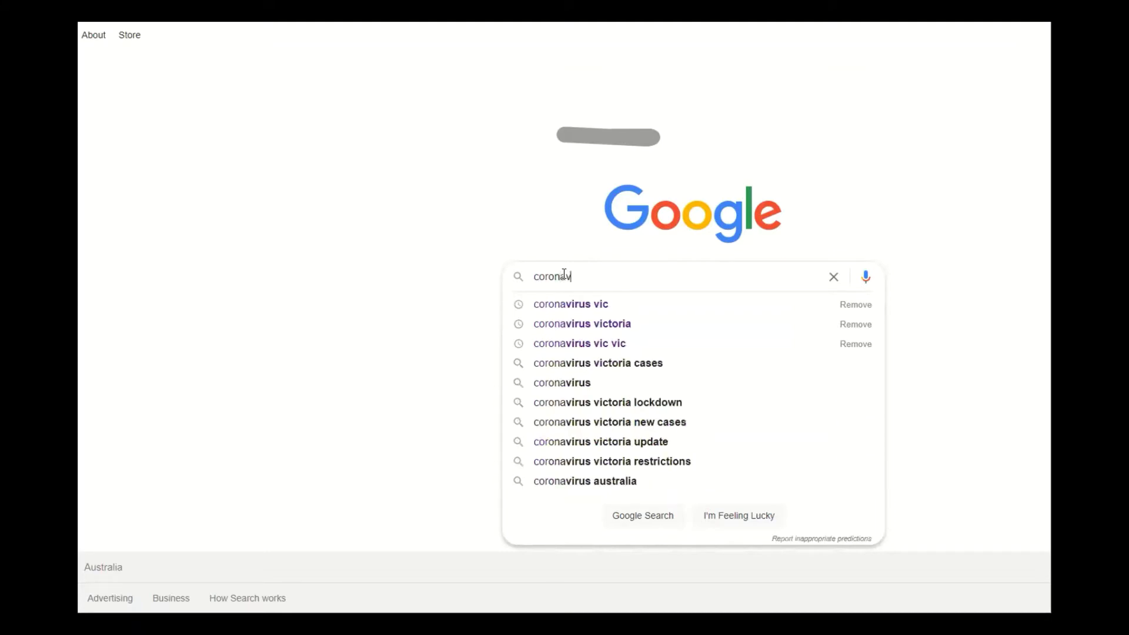
type("irus")
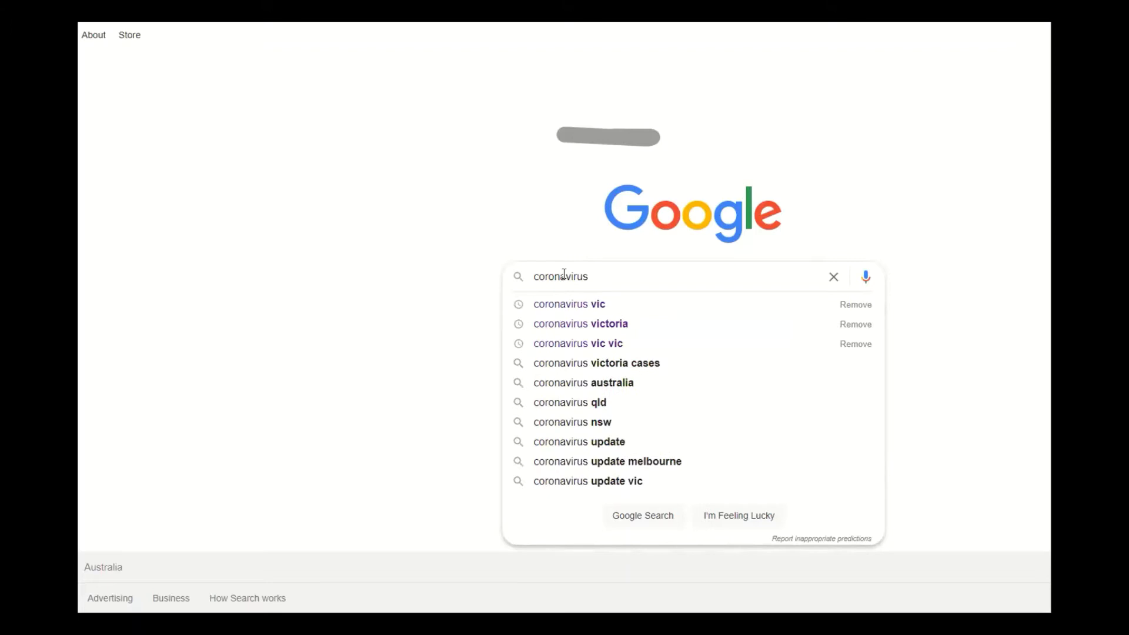
type(" vic")
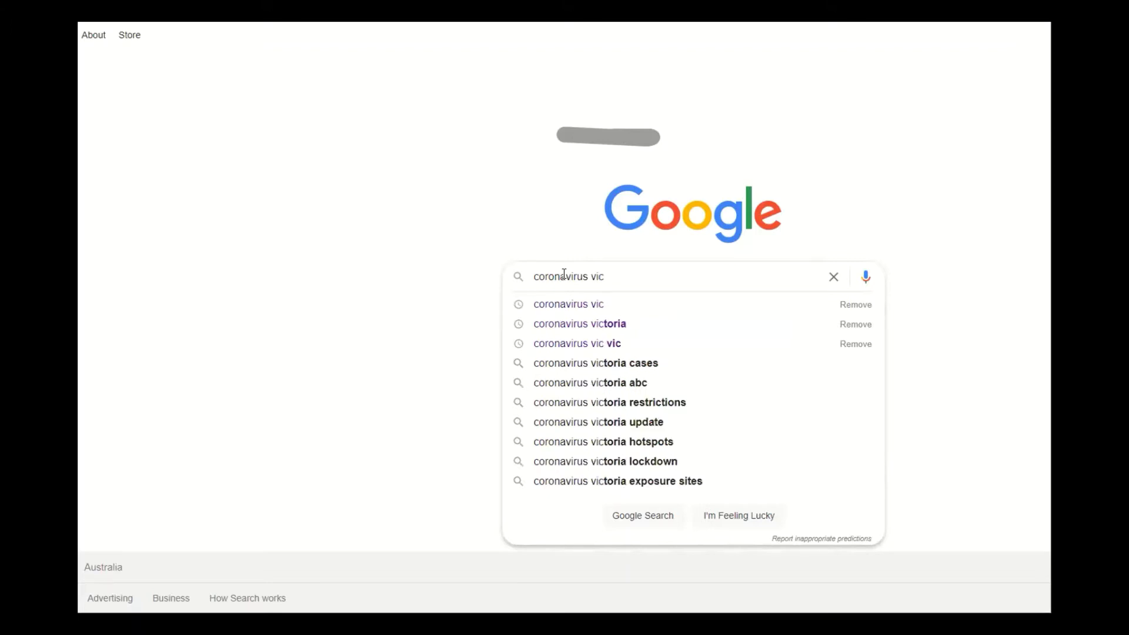
key("Return")
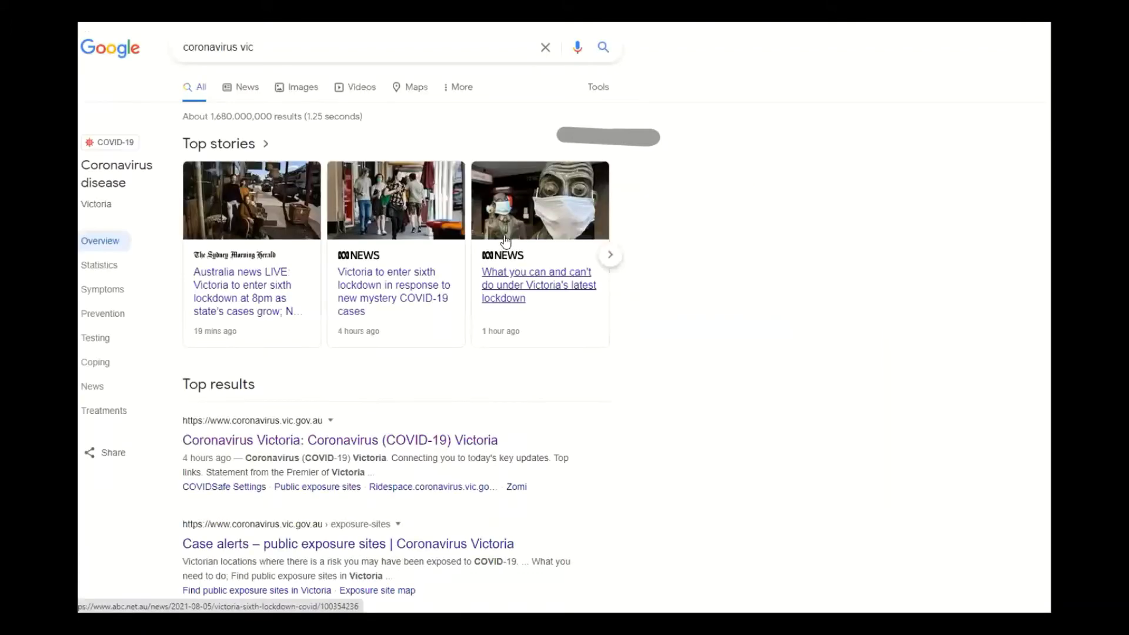
scroll(189, 246, "down", 2)
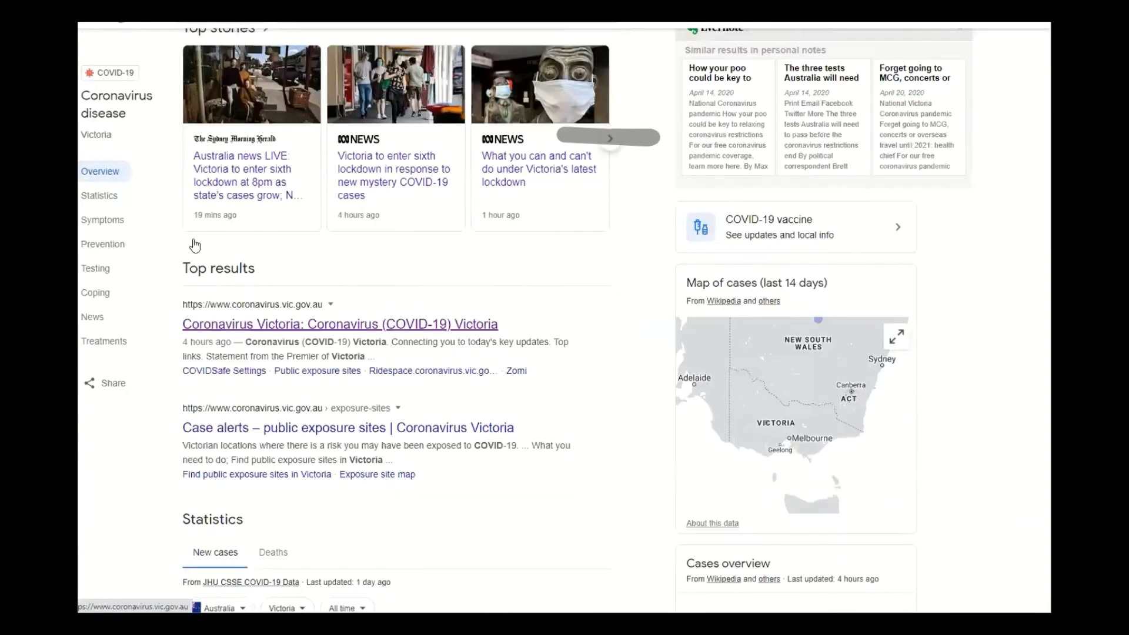
scroll(241, 234, "down", 1)
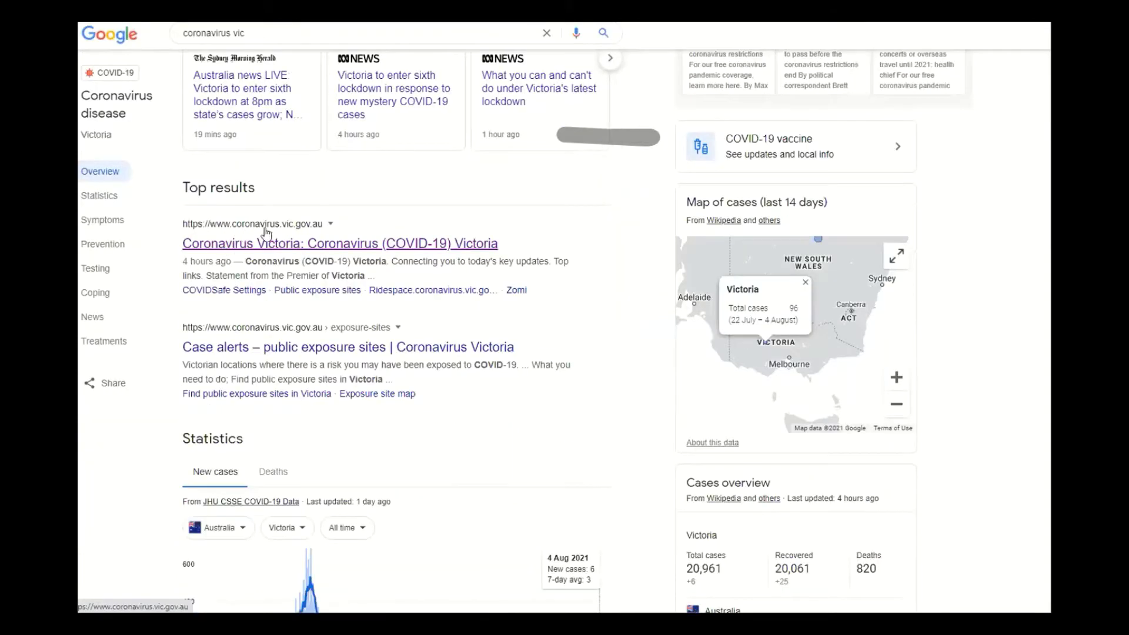
left_click(306, 246)
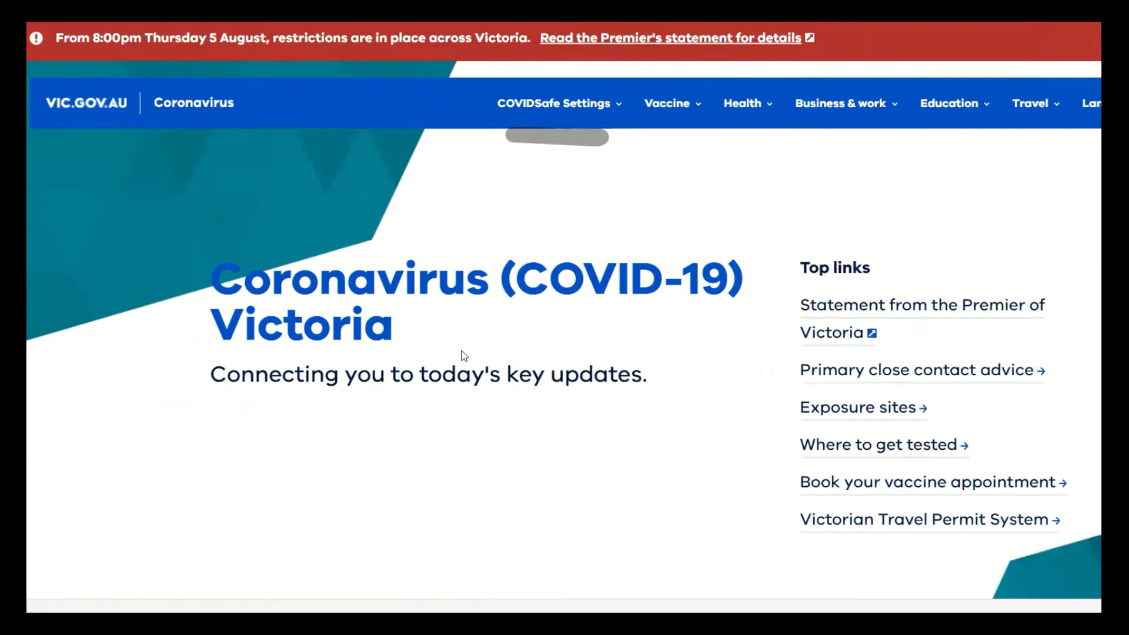
Go to 'Book your vaccine appointment' from the home page's Top links.
scroll(454, 357, "down", 4)
scroll(439, 351, "up", 4)
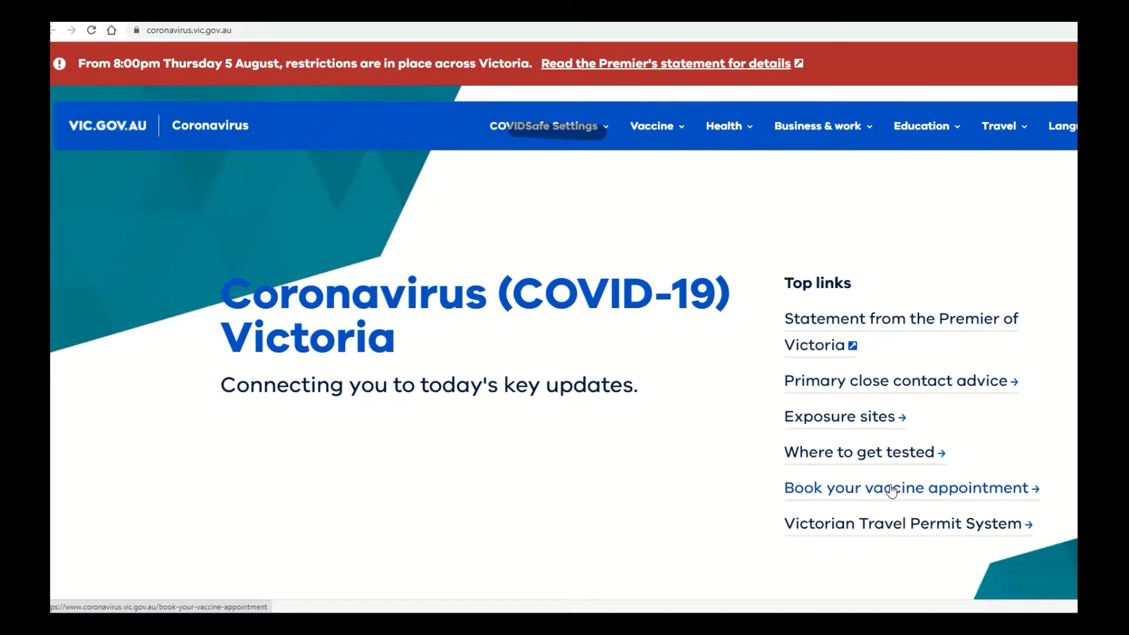
left_click(894, 490)
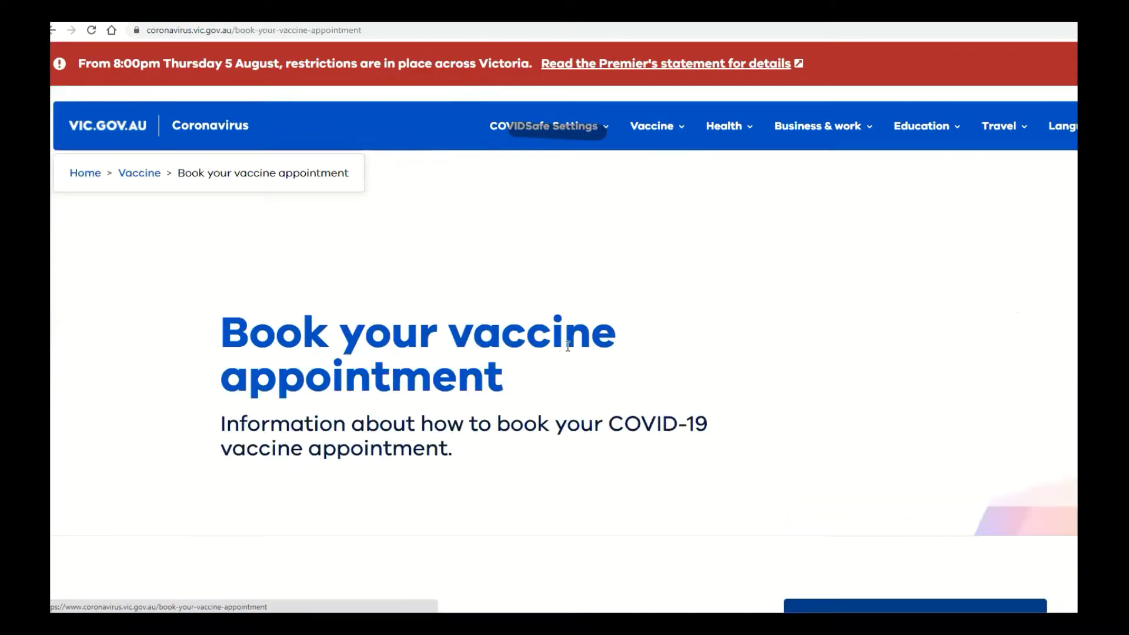
scroll(563, 341, "down", 5)
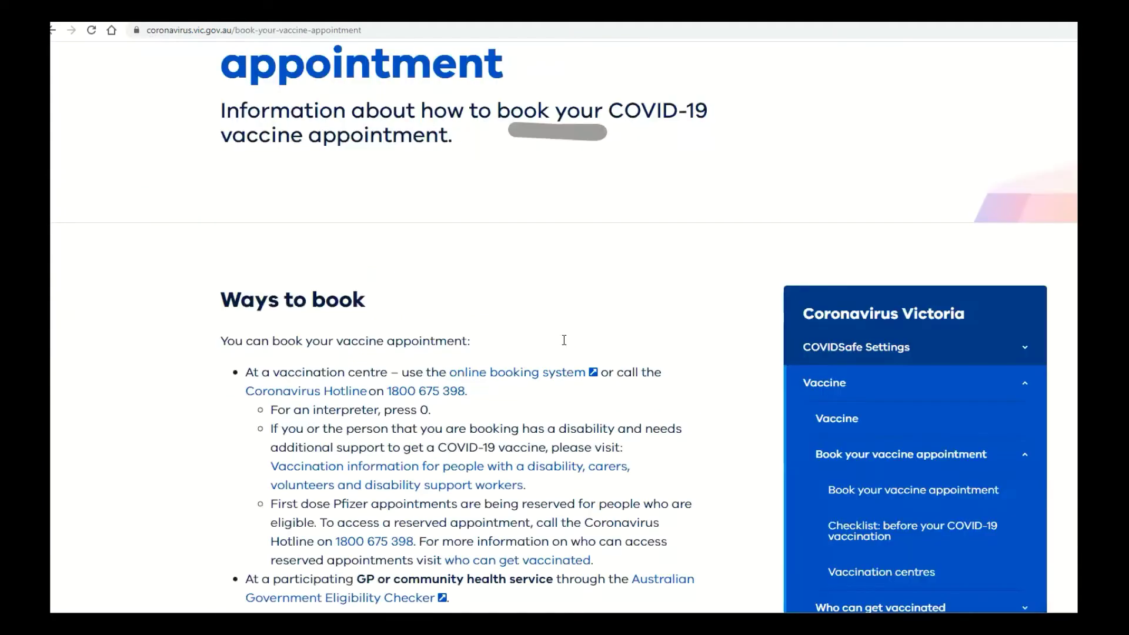
scroll(563, 340, "up", 5)
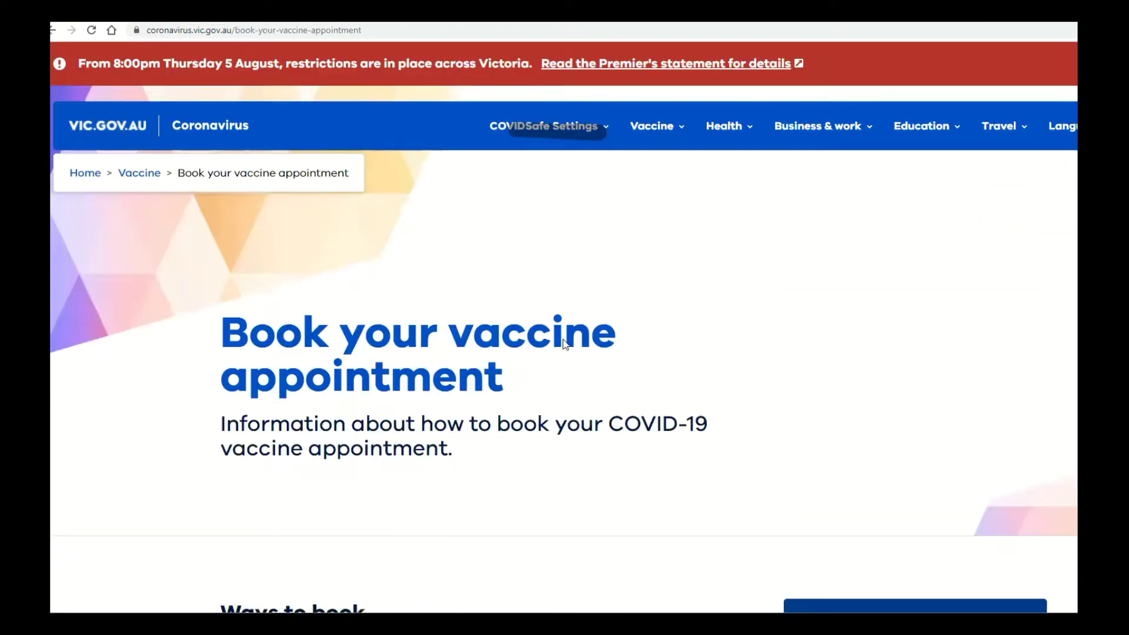
scroll(565, 344, "down", 3)
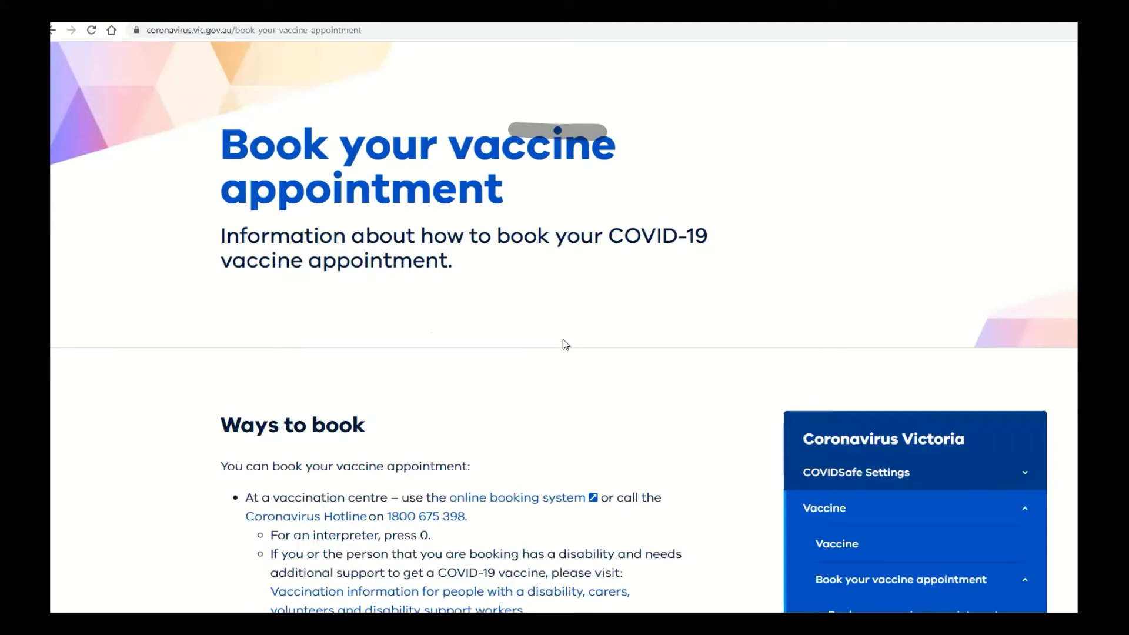
scroll(565, 344, "down", 2)
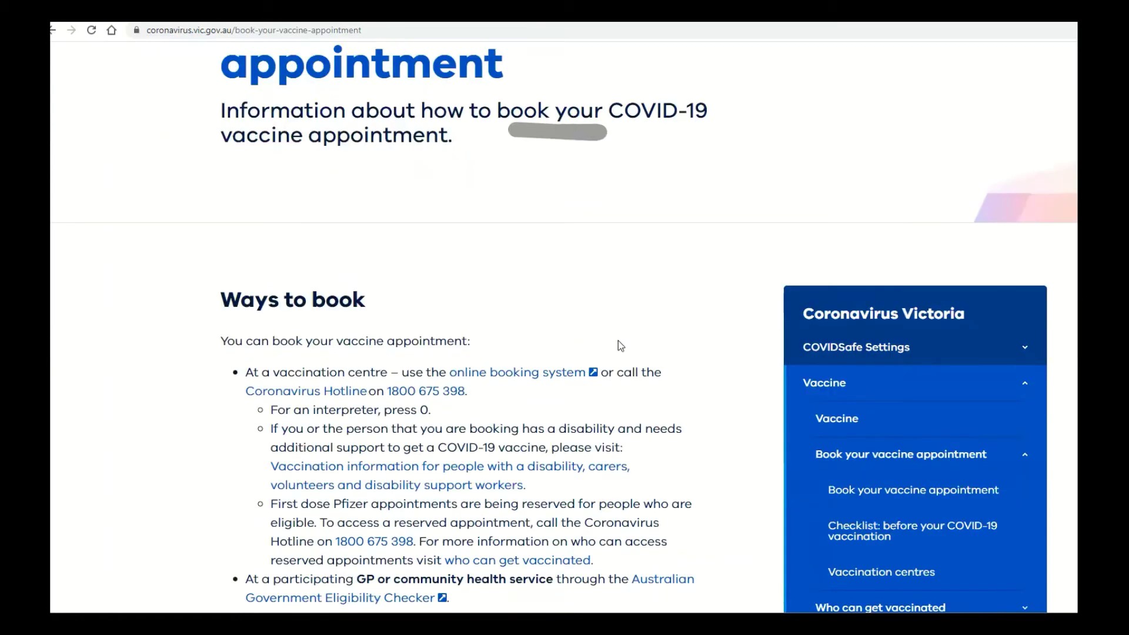
scroll(545, 288, "down", 2)
scroll(545, 285, "up", 7)
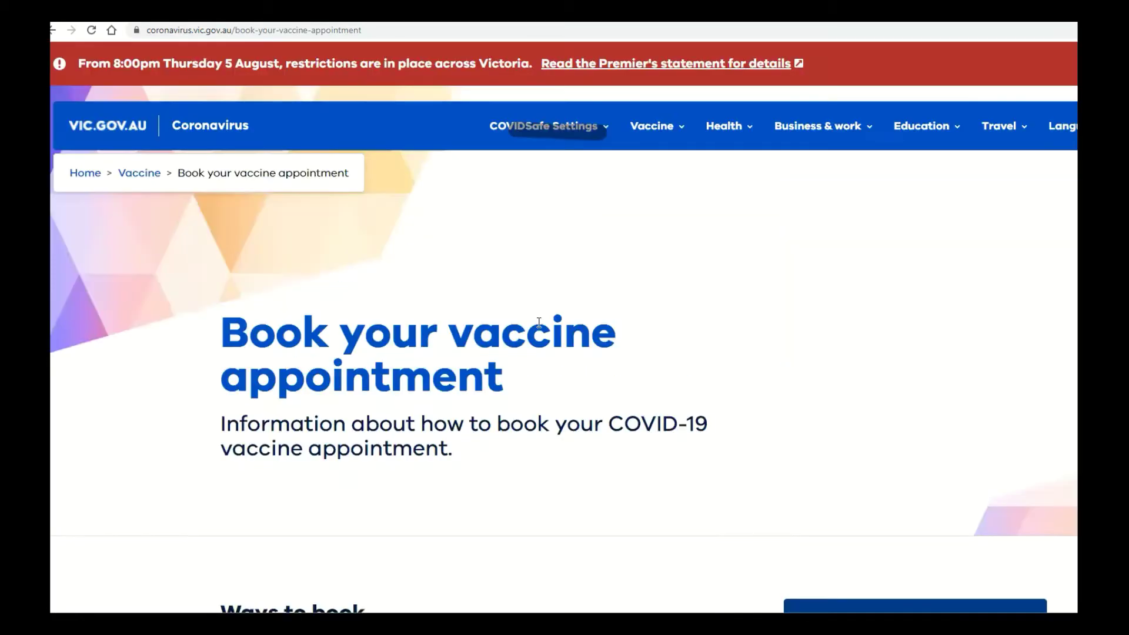
scroll(540, 324, "down", 2)
scroll(478, 403, "down", 1)
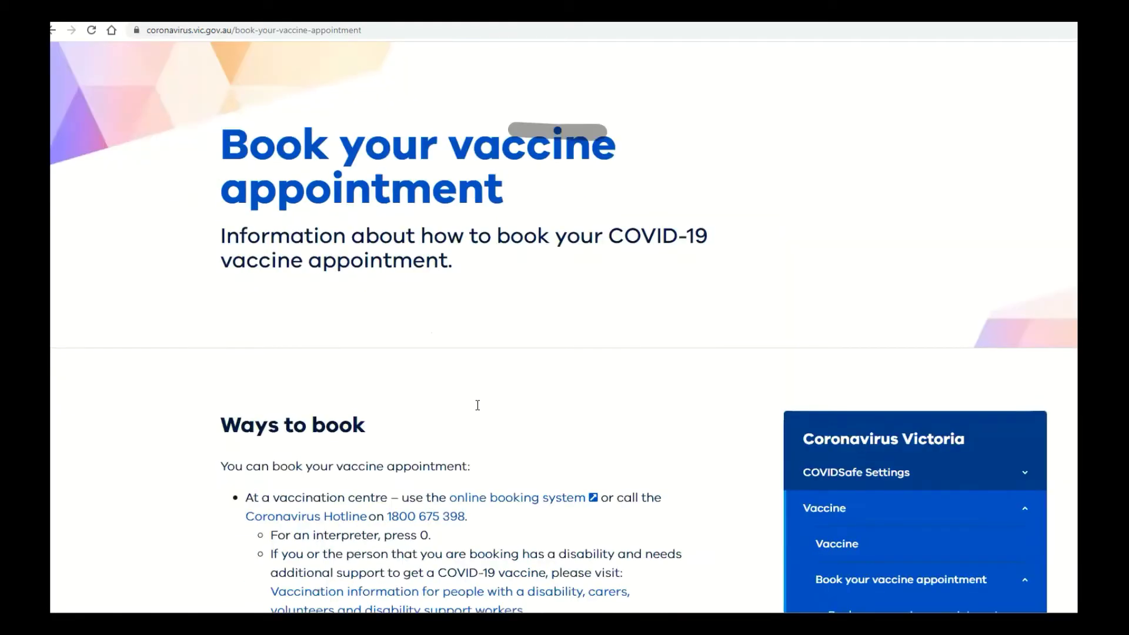
scroll(404, 436, "down", 4)
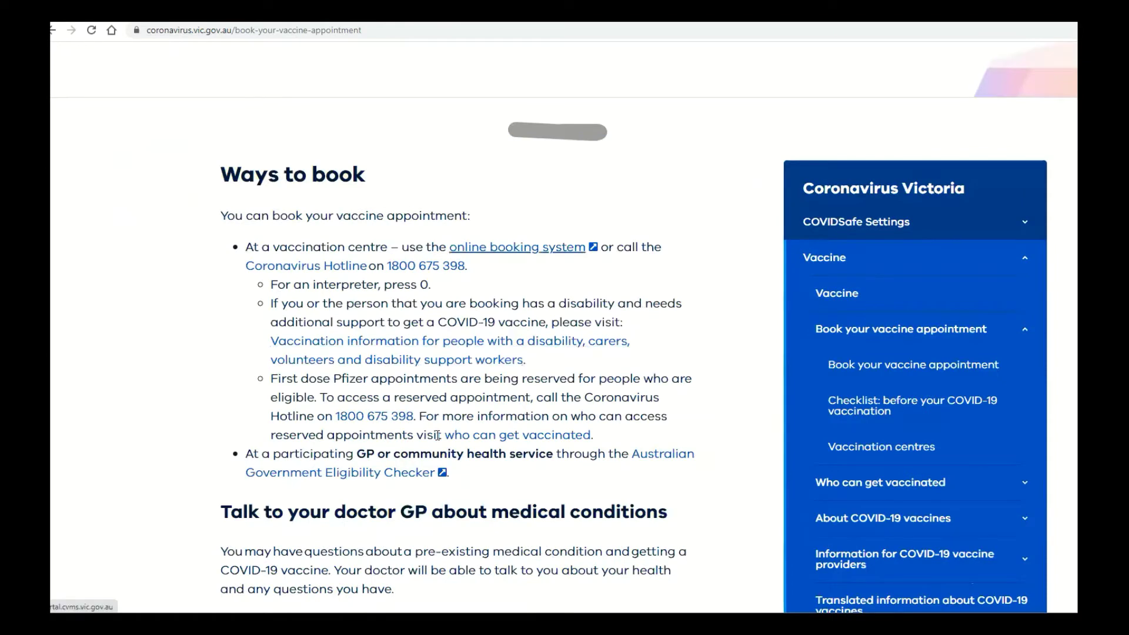
scroll(547, 332, "up", 1)
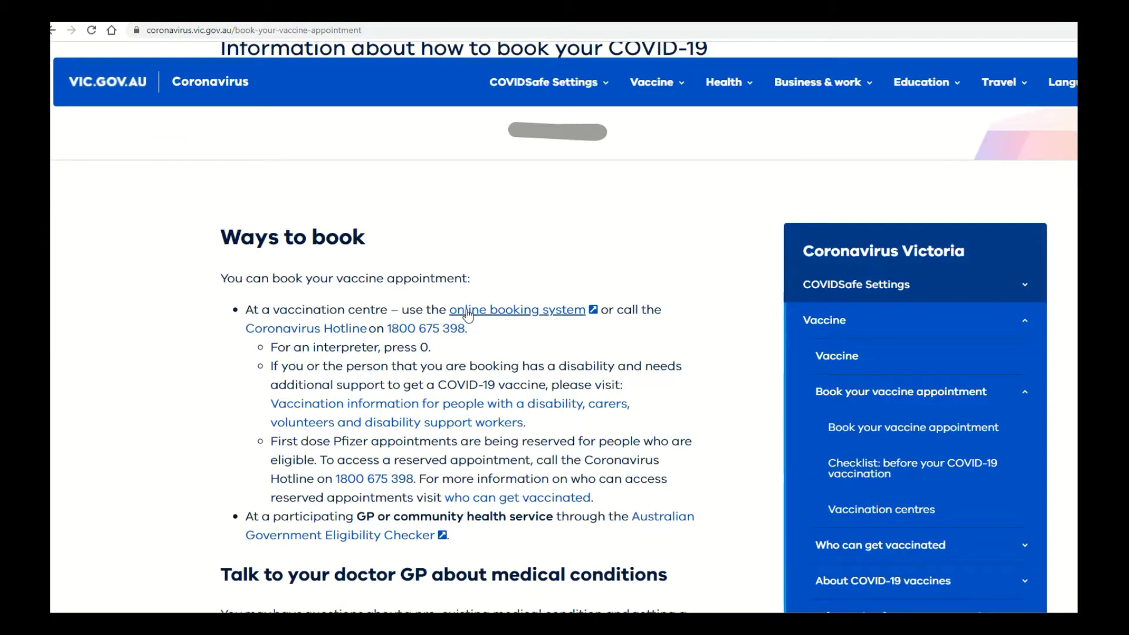
Follow the online booking system link, check the portal's web address, and choose 'Book a COVID-19 vaccination appointment'.
left_click(530, 313)
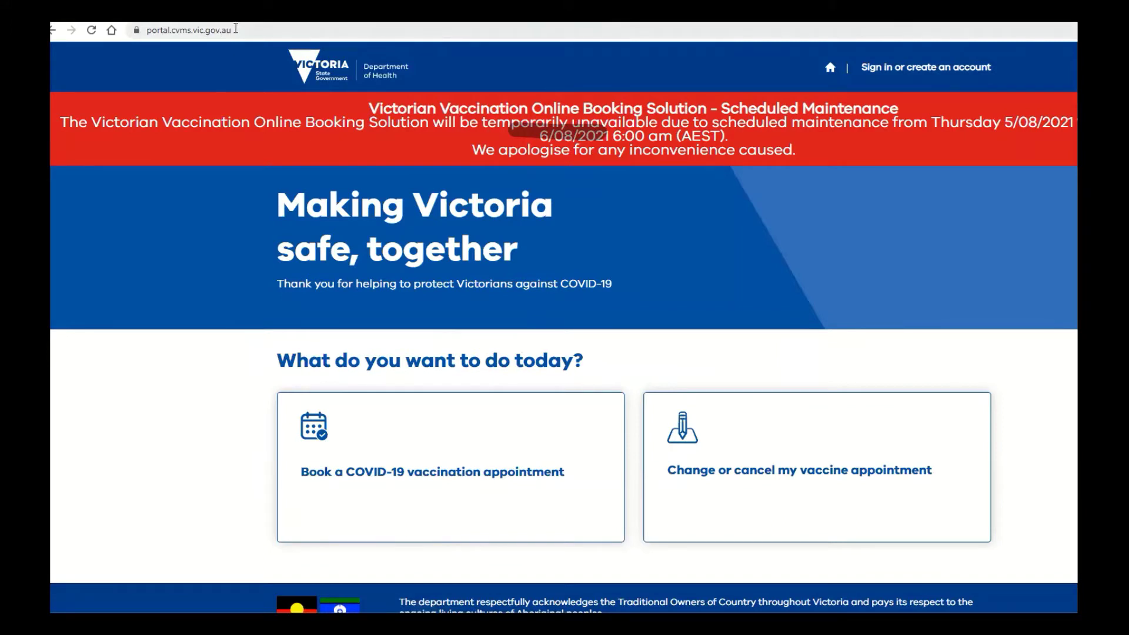
left_click(134, 27)
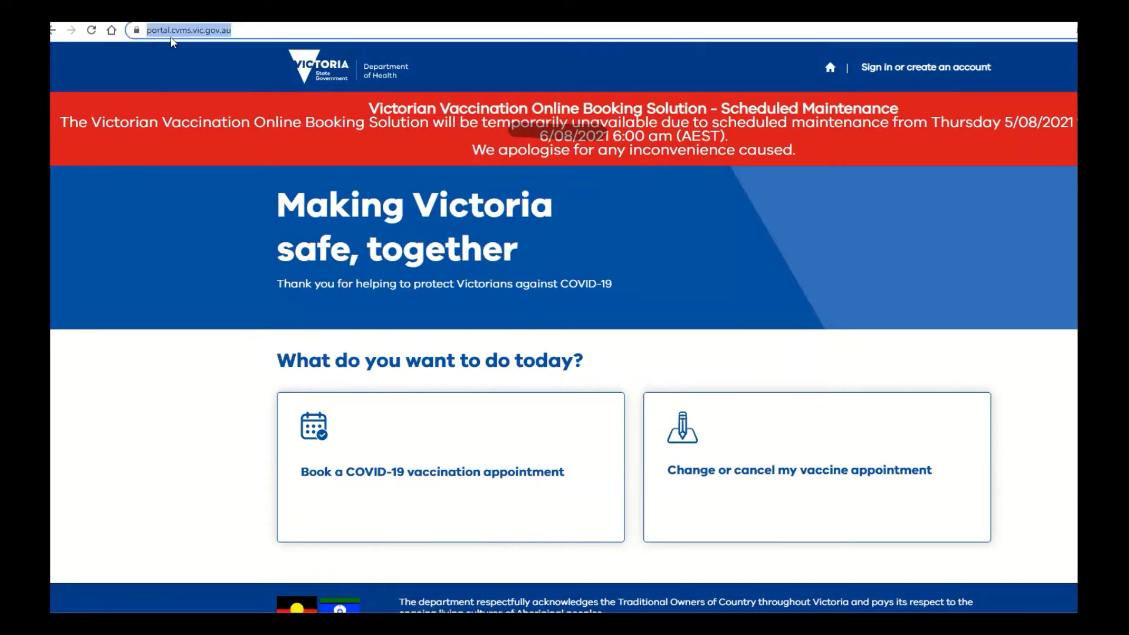
left_click(283, 32)
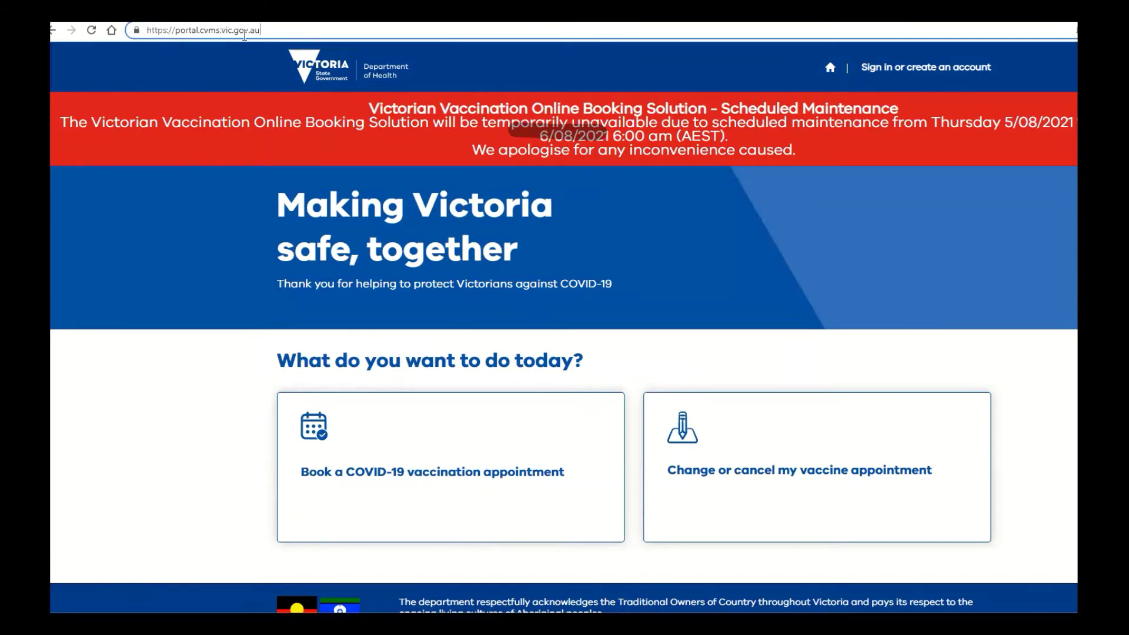
left_click(523, 155)
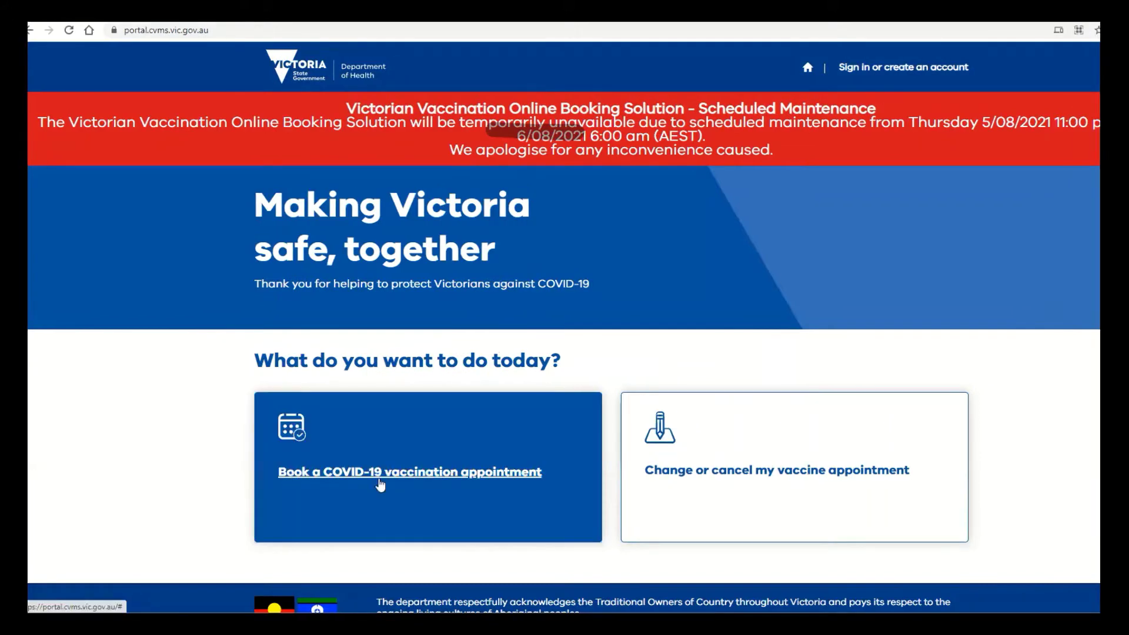
left_click(382, 475)
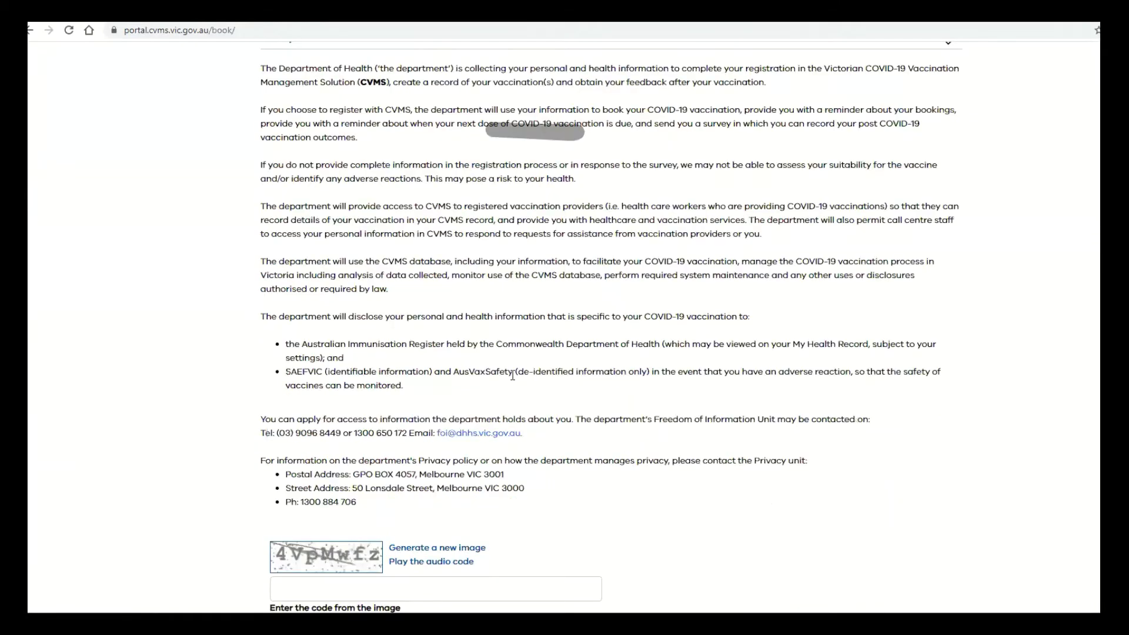
Scroll past the Privacy Collection Notice and select the 'Enter the code from the image' field.
scroll(514, 354, "up", 4)
scroll(560, 242, "up", 3)
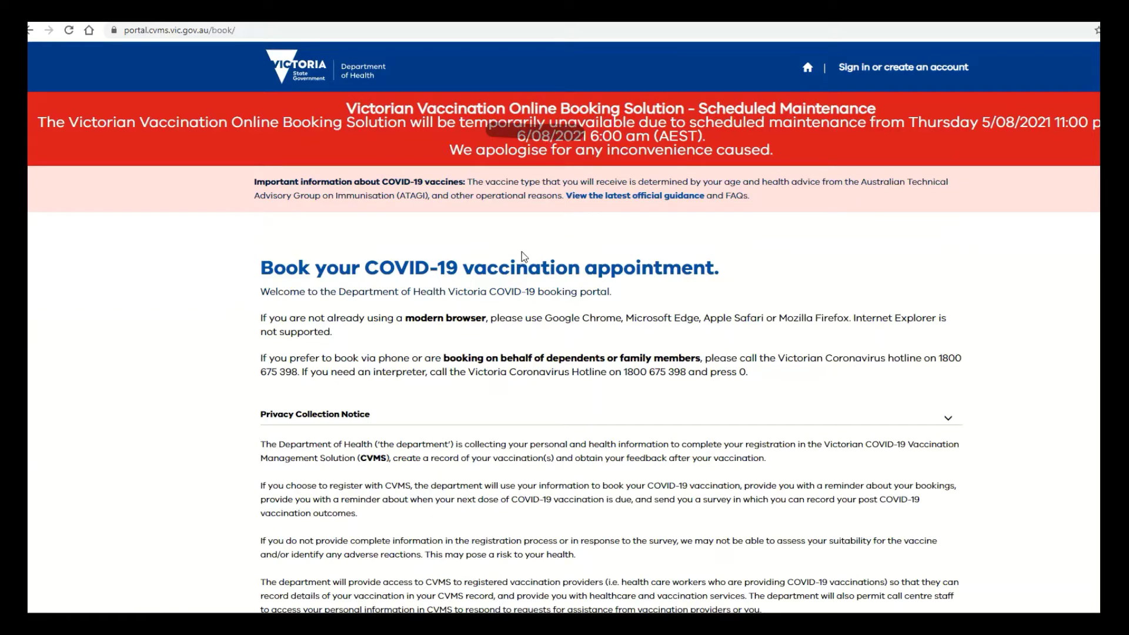
scroll(521, 252, "down", 3)
scroll(505, 271, "up", 3)
scroll(420, 501, "down", 1)
scroll(416, 465, "down", 2)
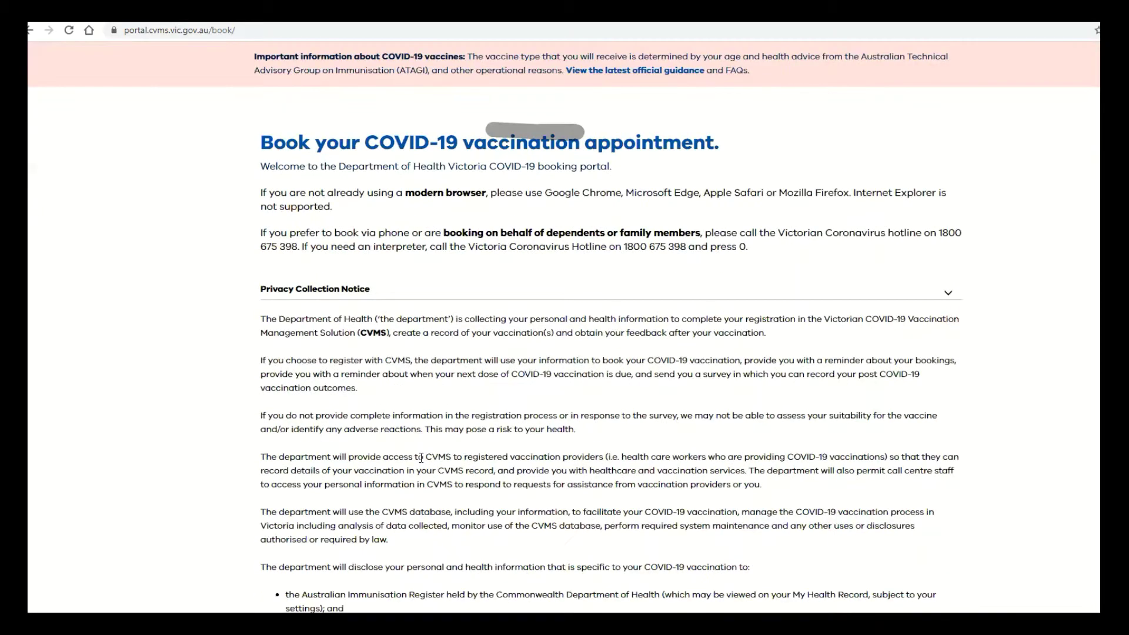
scroll(421, 457, "down", 4)
scroll(372, 485, "down", 5)
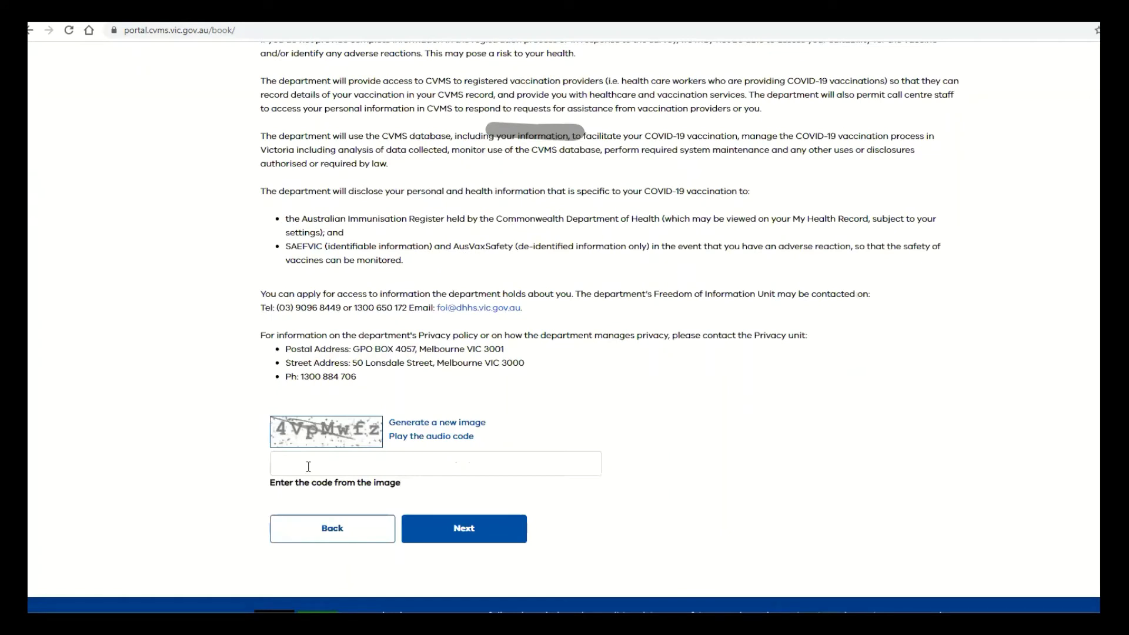
left_click(328, 454)
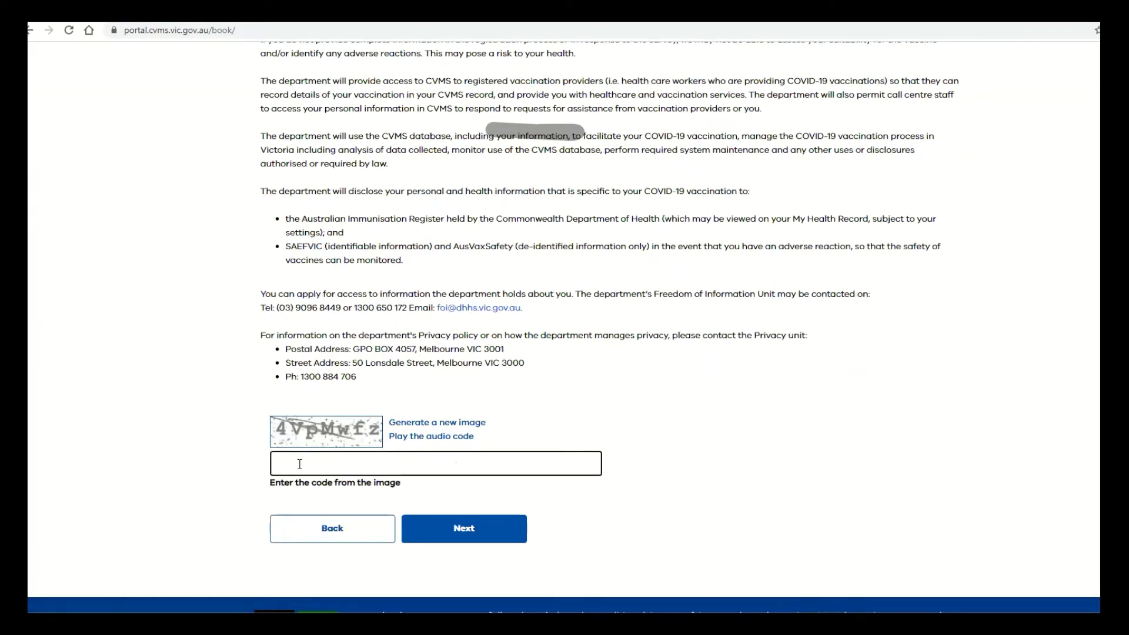
scroll(399, 489, "up", 5)
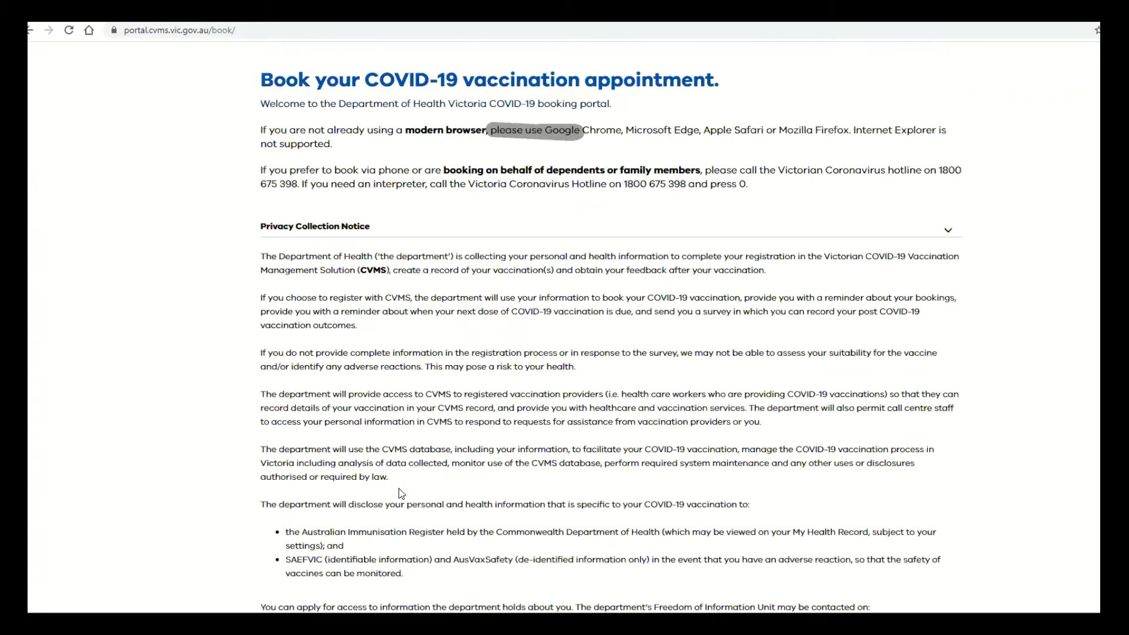
scroll(399, 488, "down", 4)
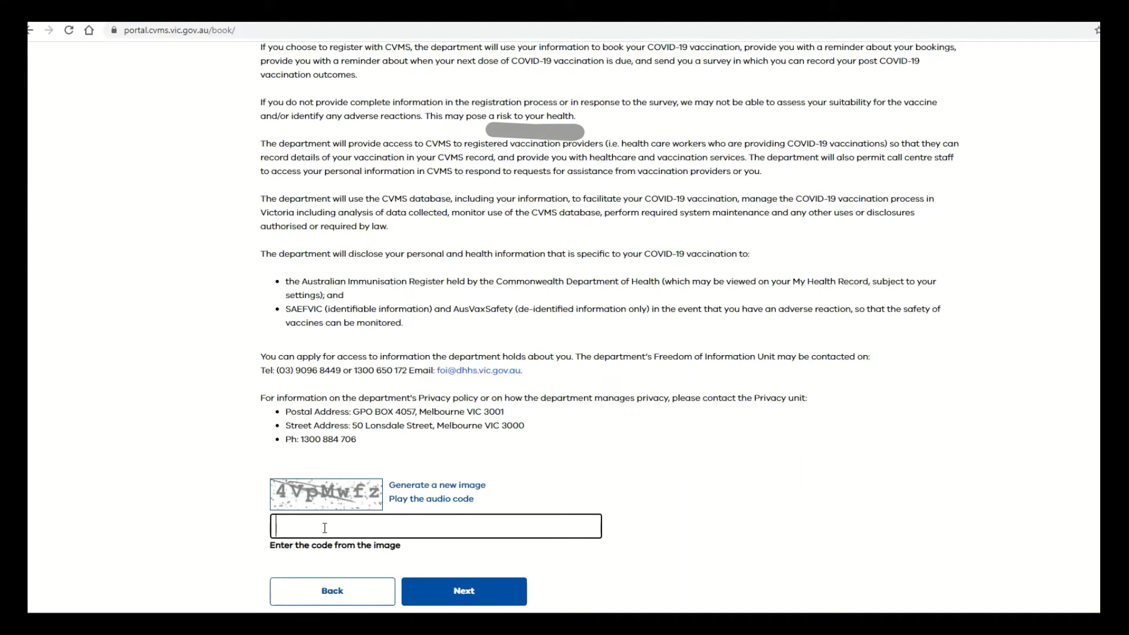
Enter the characters from the security image and submit the code check.
type("4VpMwfz")
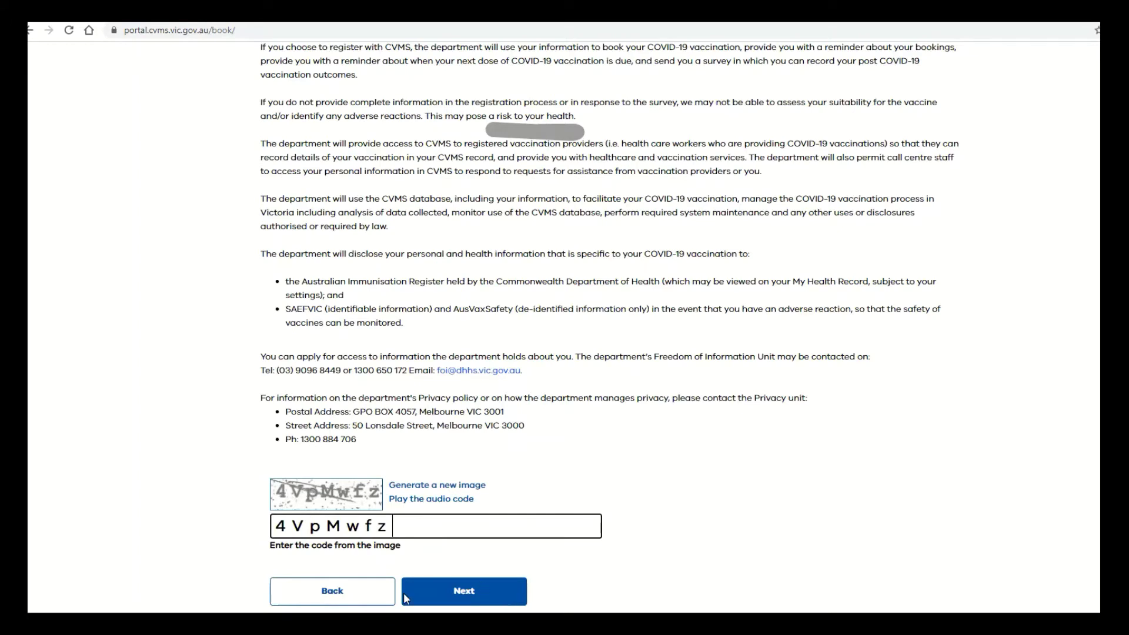
left_click(472, 592)
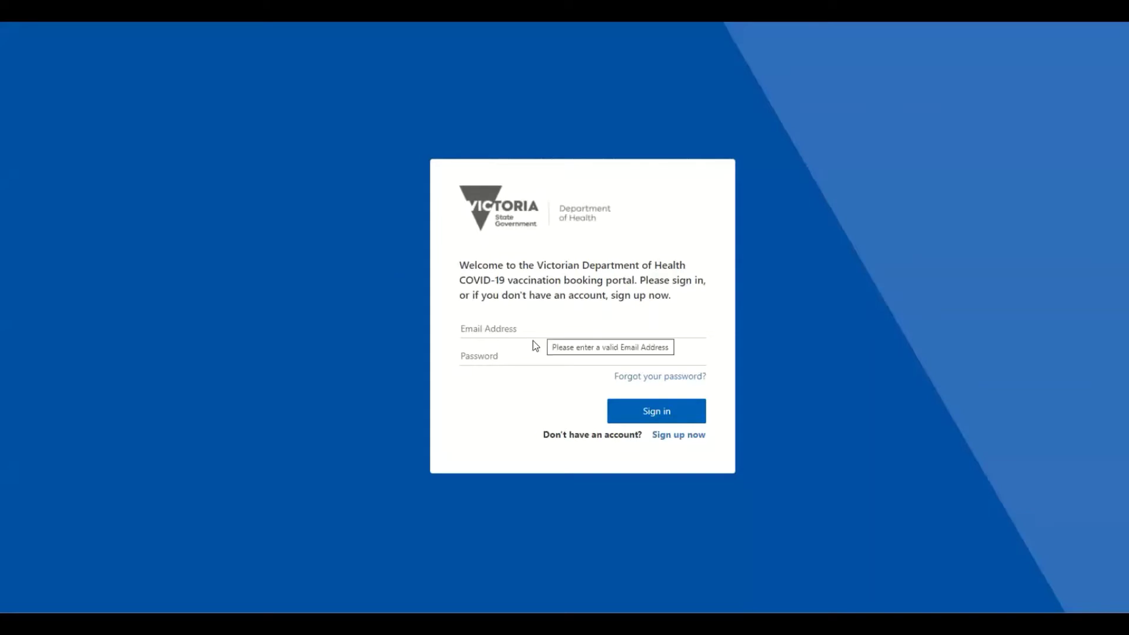
Go to the Email Address field, then choose 'Sign up now' for a new account.
left_click(567, 324)
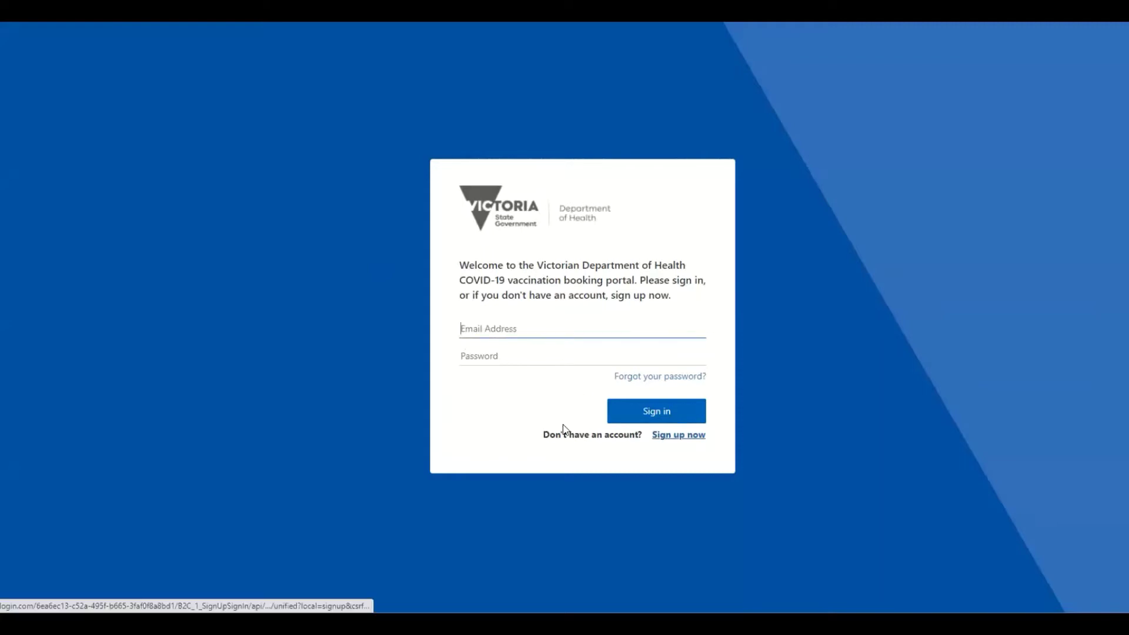
left_click(669, 435)
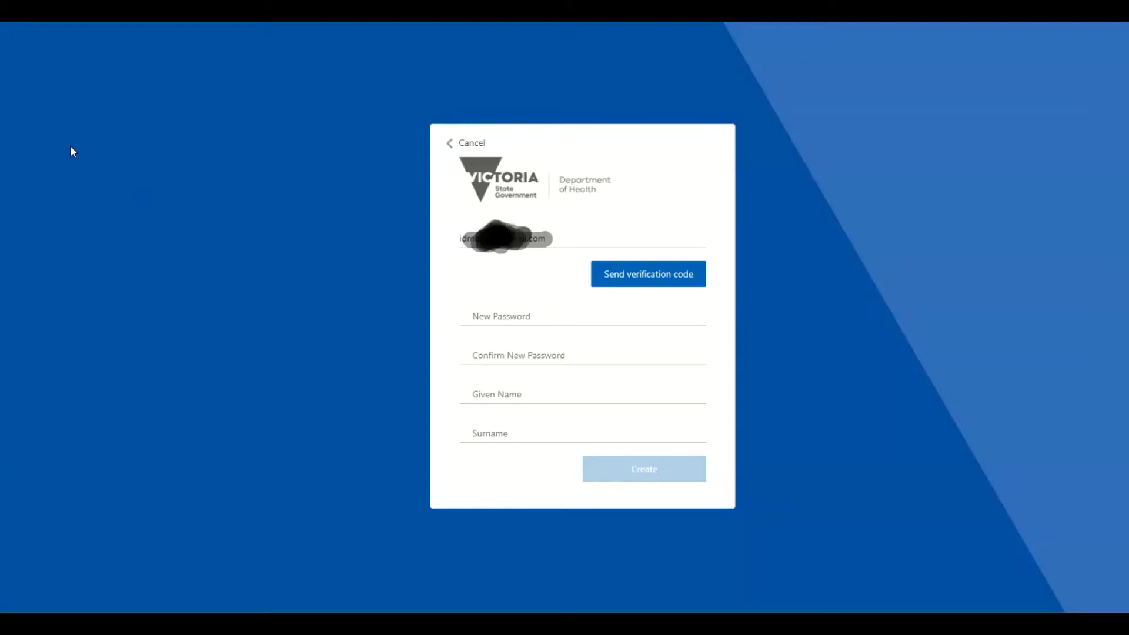
Enter a new account password in the New Password field.
left_click(523, 311)
type("••••••••••")
Retype the password in Confirm New Password and send a verification code to the email.
left_click(497, 355)
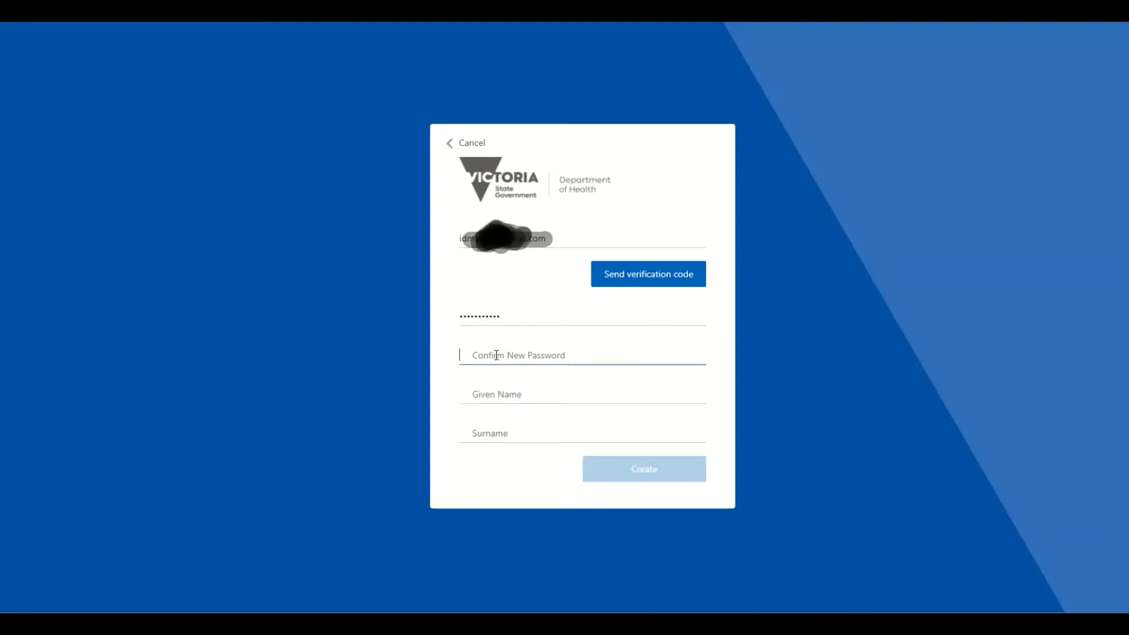
type("•••••••••••")
left_click(526, 394)
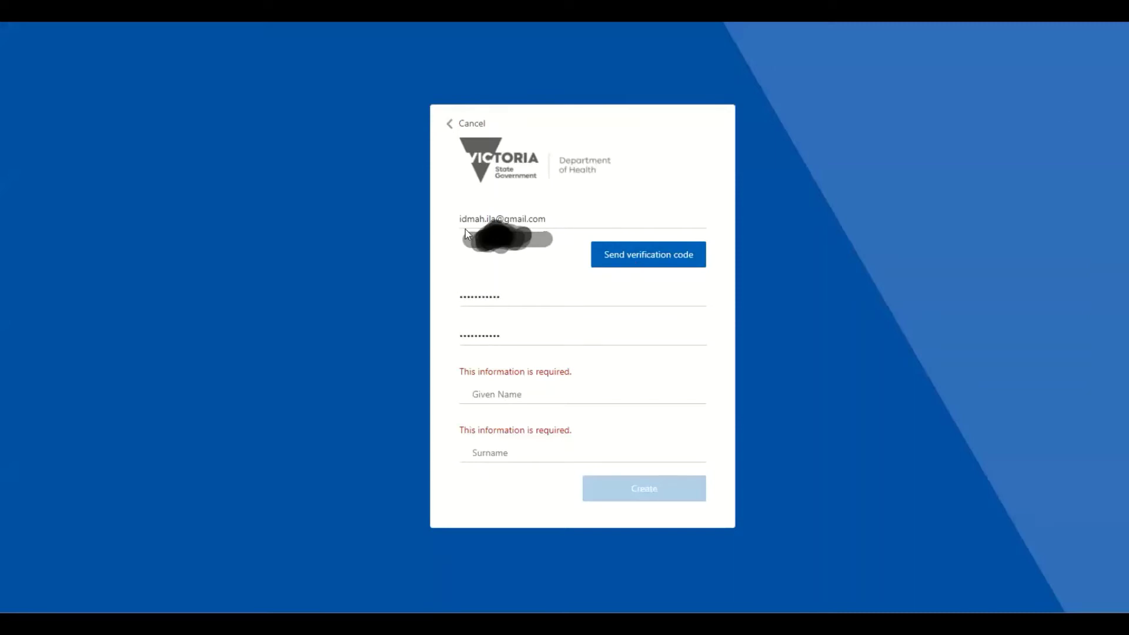
left_click(642, 260)
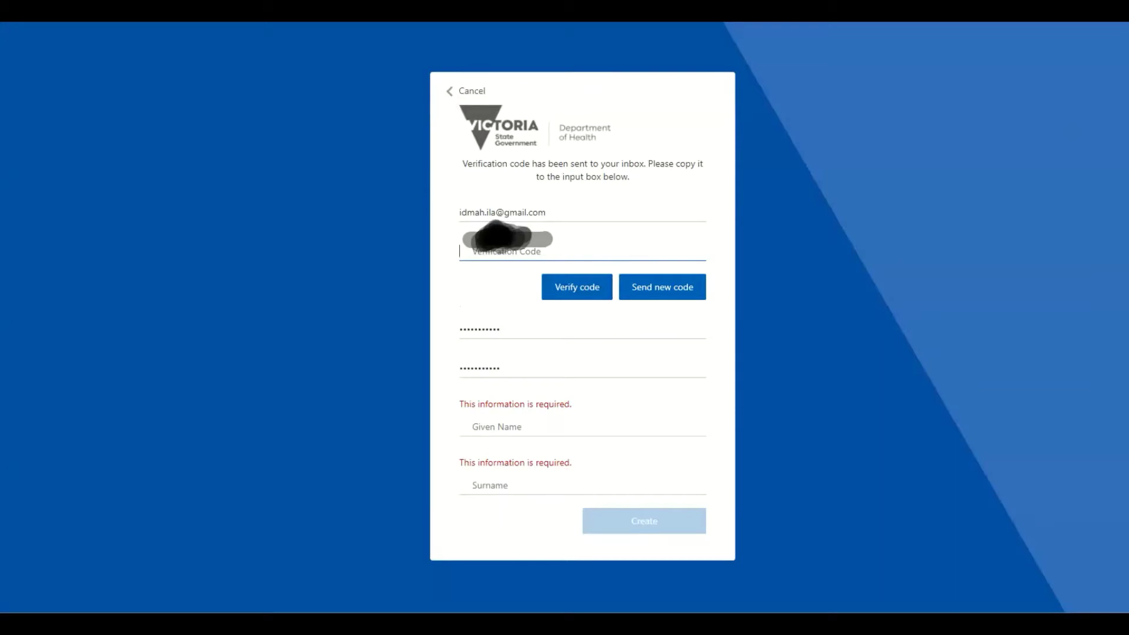
Switch to Gmail to open the 'Verify your email address' message from Department of Health Victoria.
key("alt+Tab")
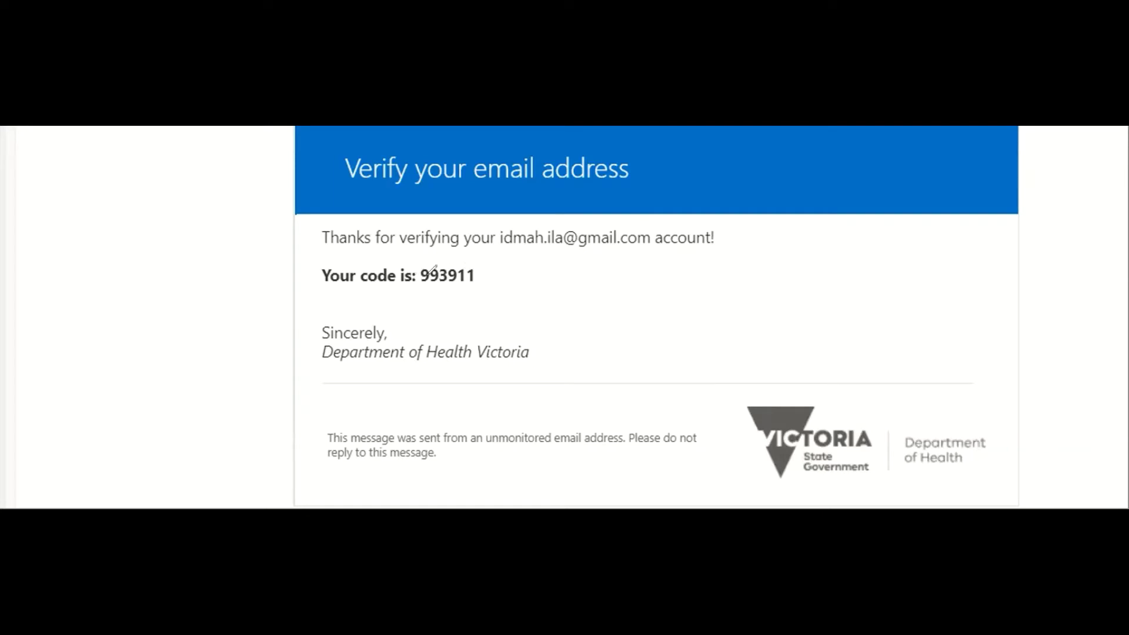
Select the six-digit verification code in the email and copy it.
mouse_move(419, 288)
left_mouse_down()
mouse_move(494, 272)
mouse_move(450, 246)
mouse_move(406, 244)
mouse_move(424, 292)
left_mouse_up()
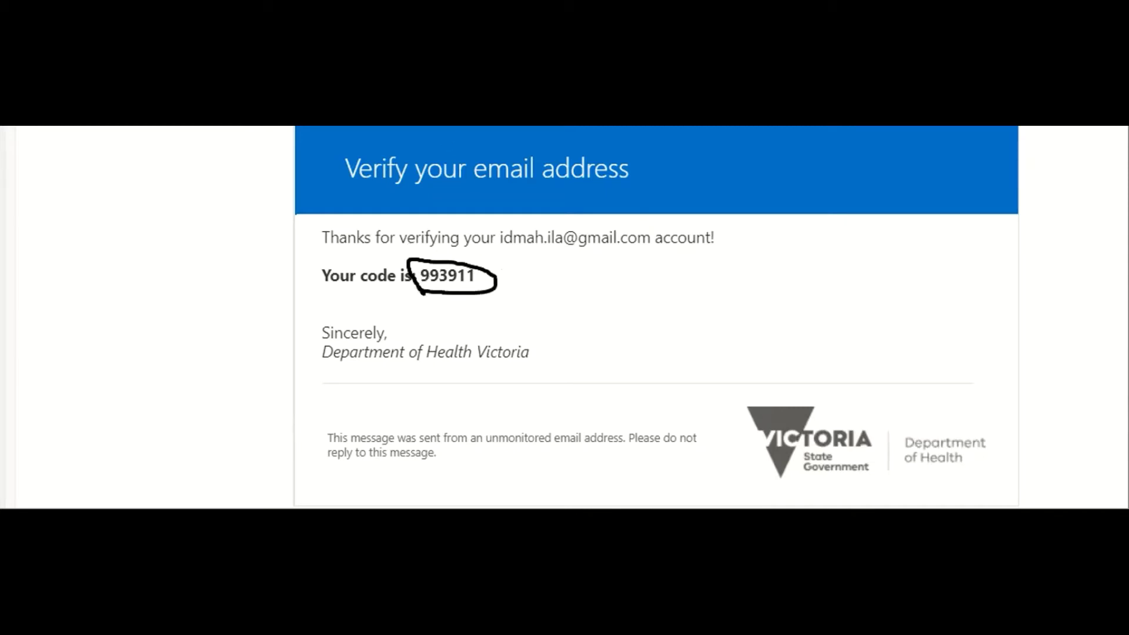
left_click_drag(474, 272, 419, 269)
left_click(471, 270)
left_click_drag(474, 271, 437, 290)
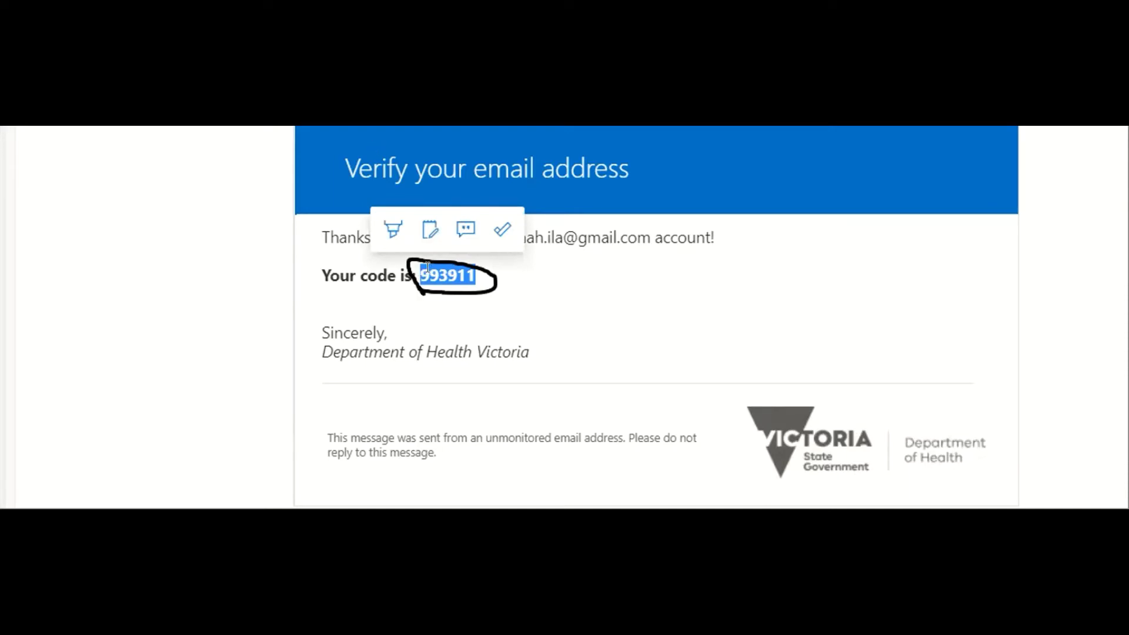
right_click(433, 267)
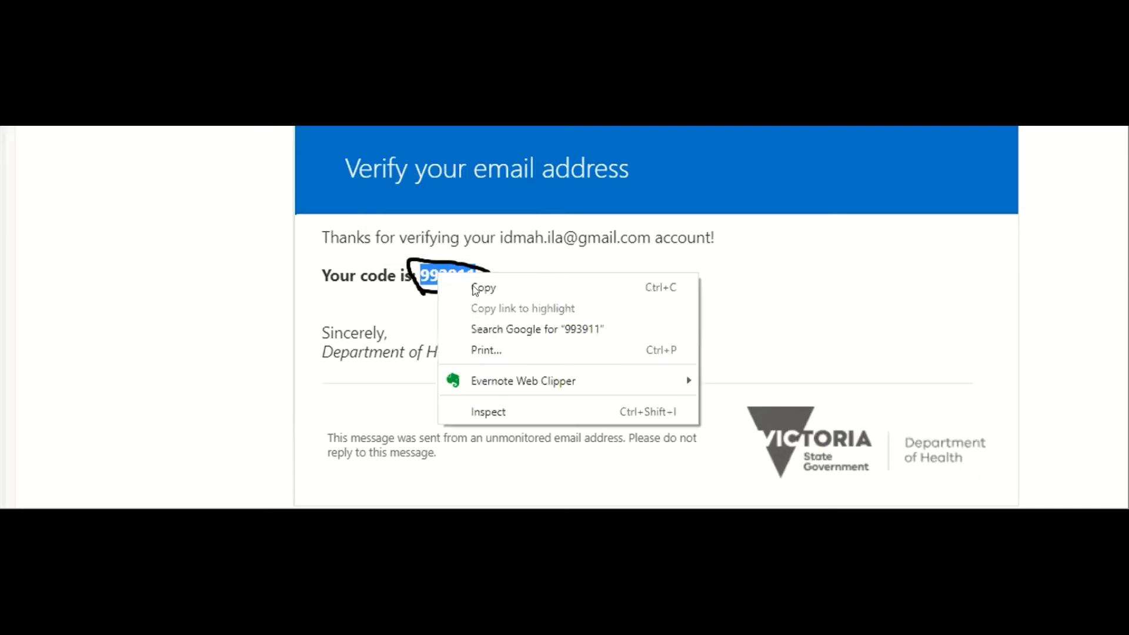
left_click(467, 288)
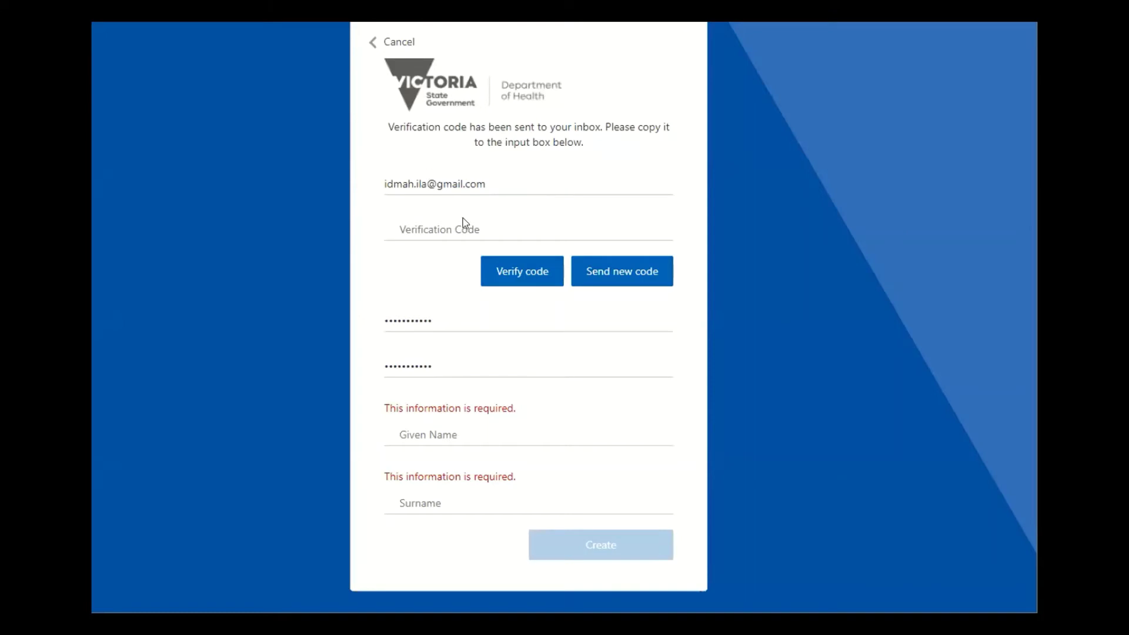
Paste the emailed verification code into the code field and verify it.
left_click(427, 222)
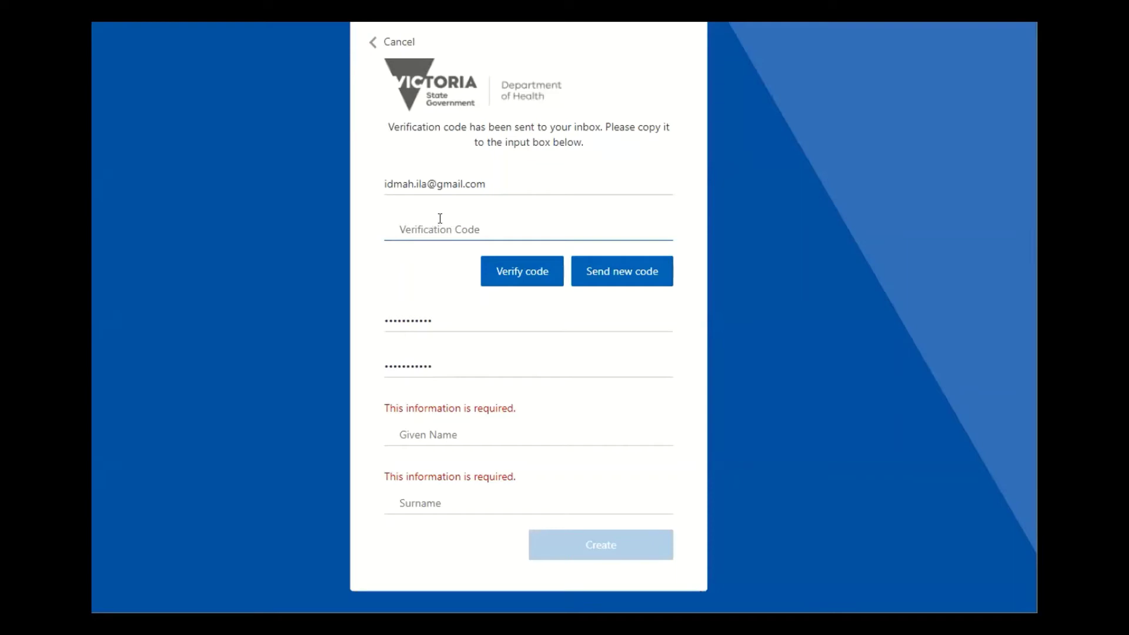
right_click(439, 220)
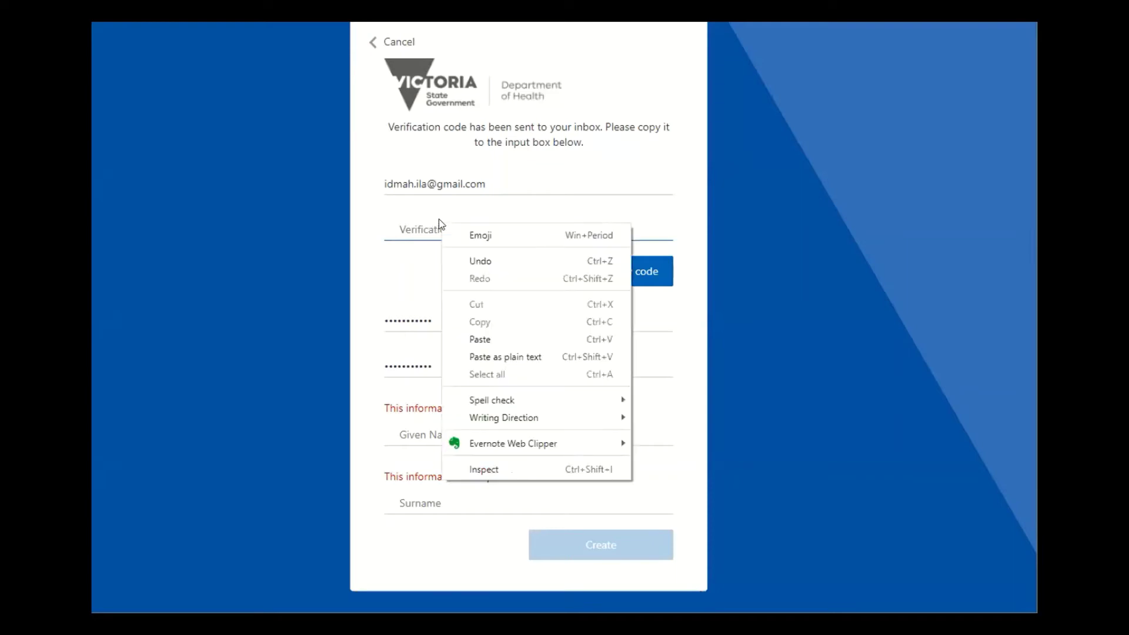
left_click(477, 341)
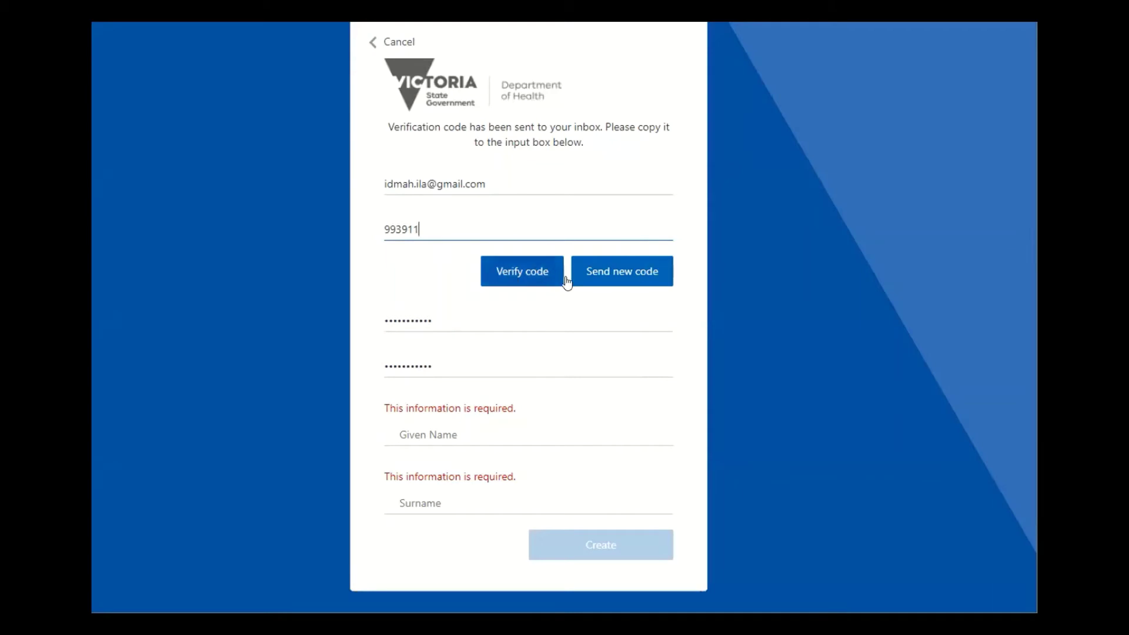
left_click(511, 270)
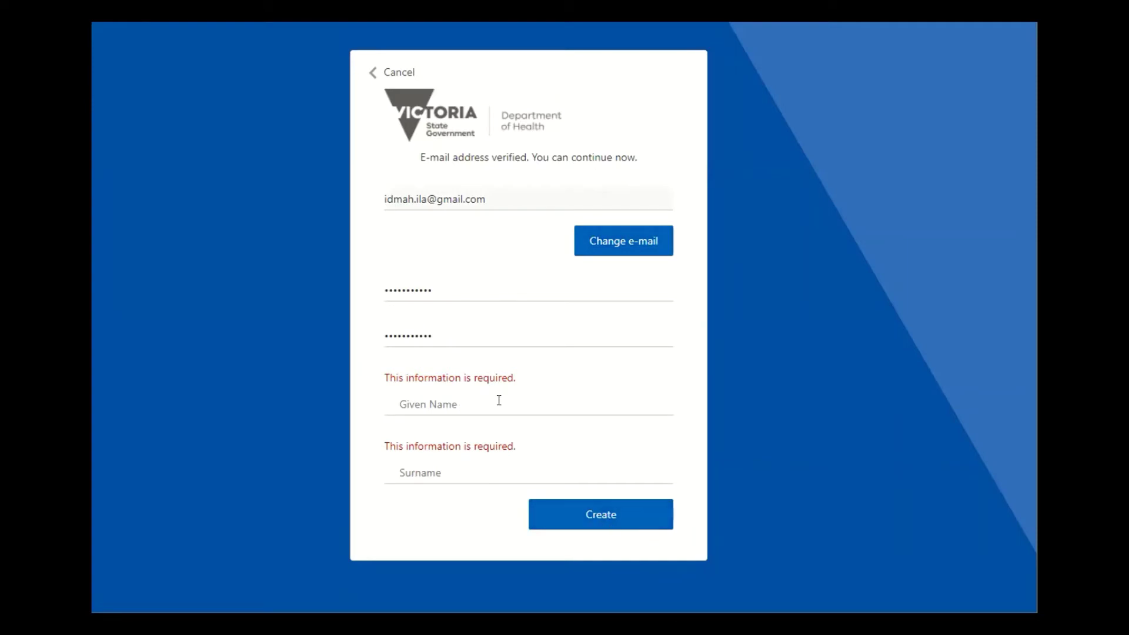
left_click(421, 400)
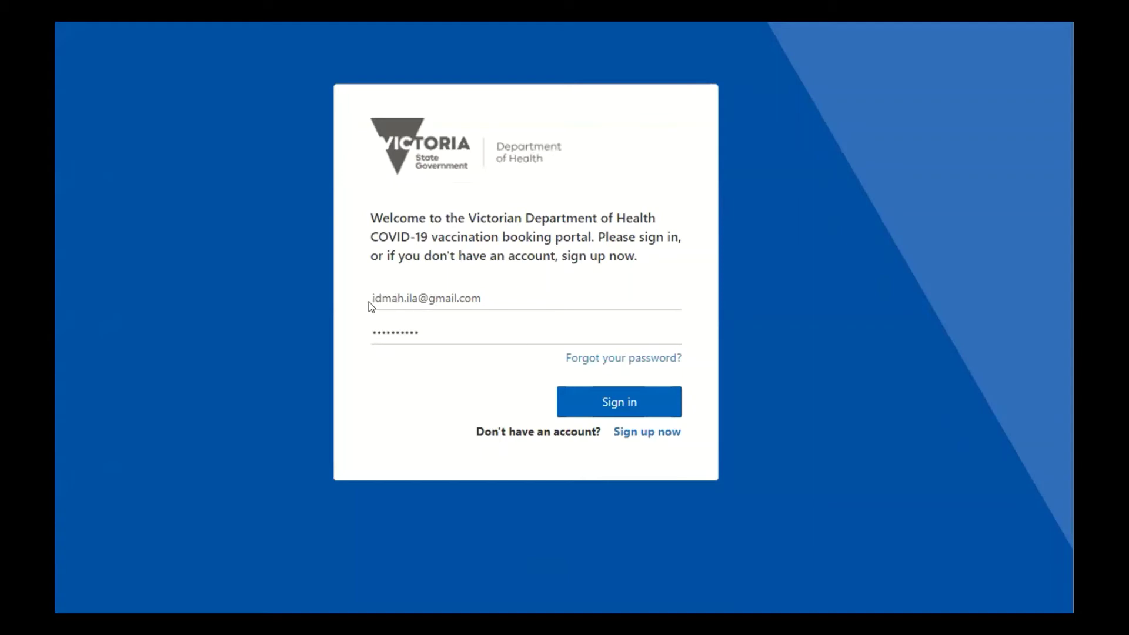
Sign in to the vaccination portal and have a verification code sent to the inbox.
left_click_drag(352, 302, 487, 288)
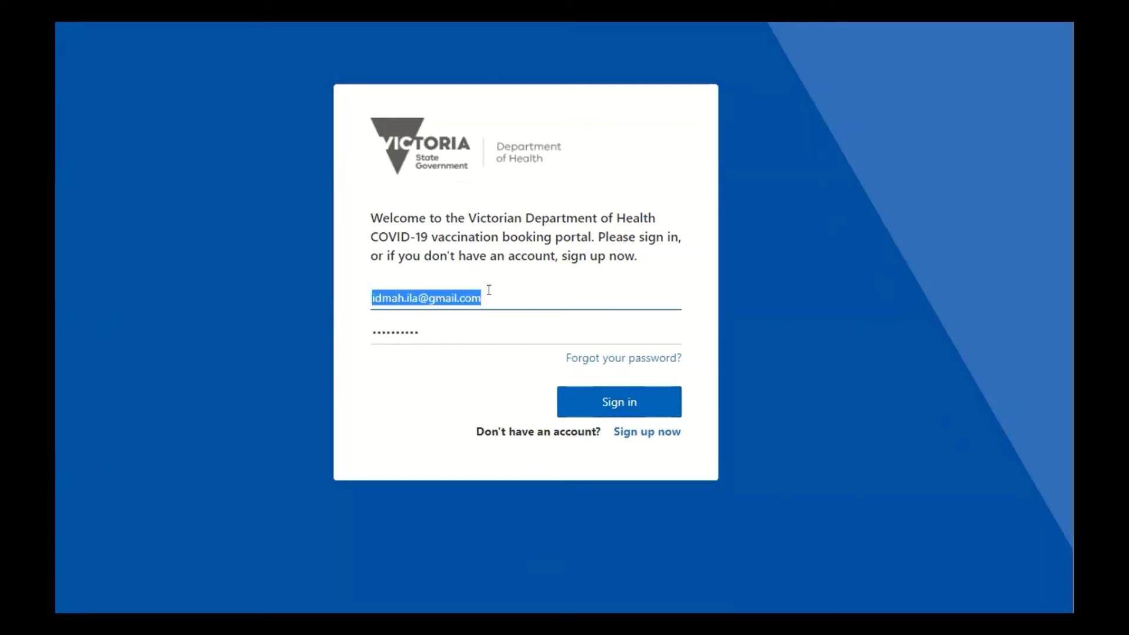
left_click(446, 322)
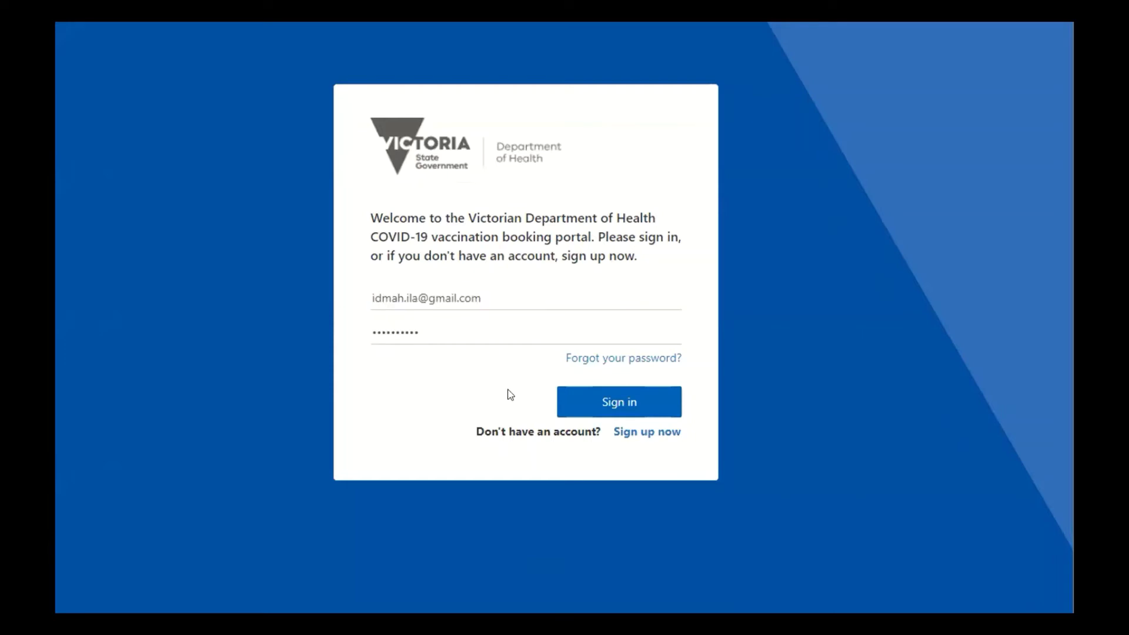
left_click(612, 401)
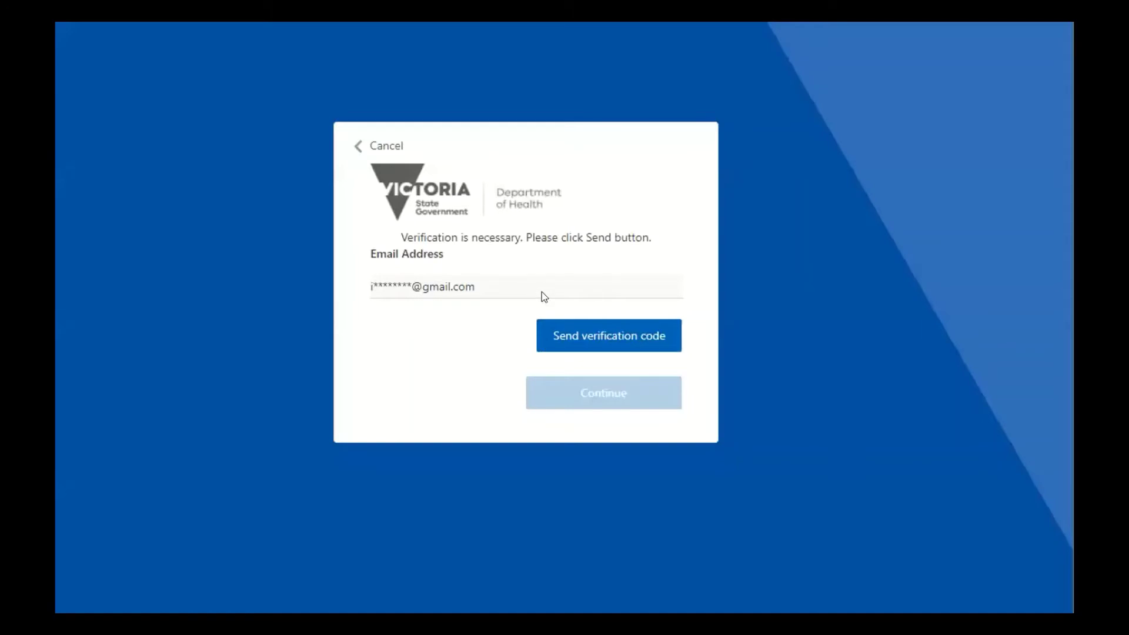
left_click(573, 347)
left_click(593, 331)
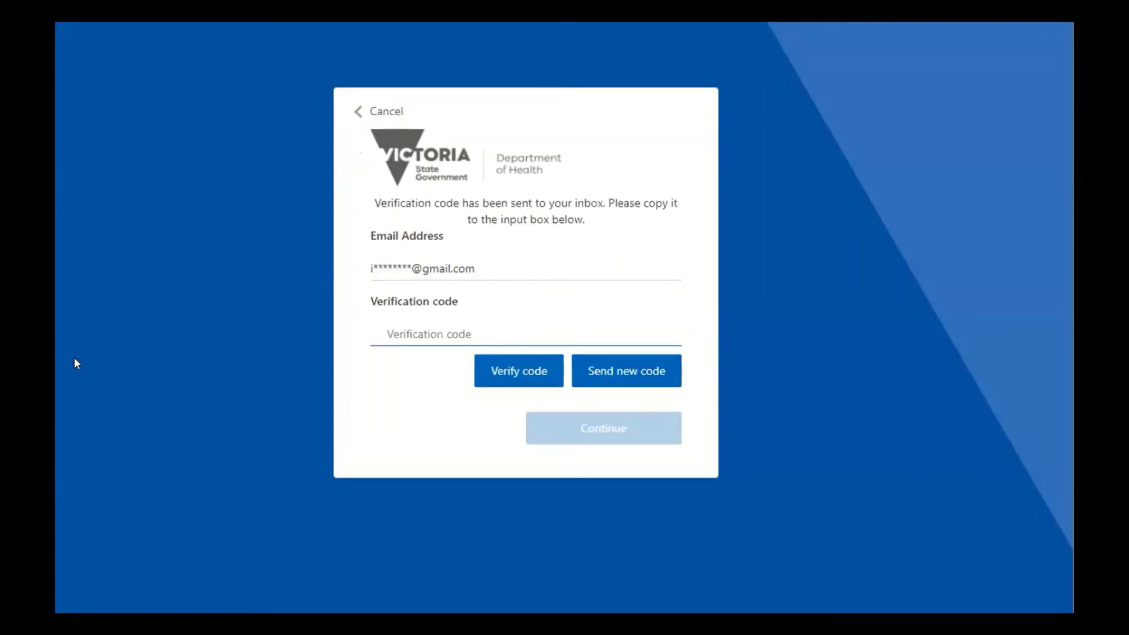
Paste the emailed verification code into the Verification code field.
key("alt+Tab")
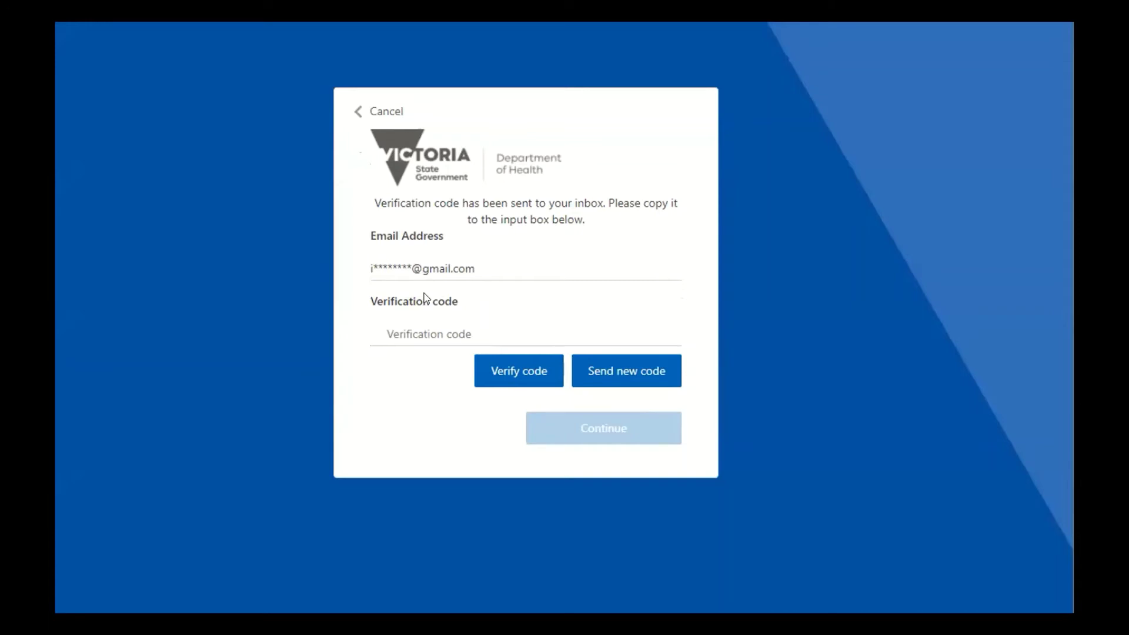
left_click(416, 329)
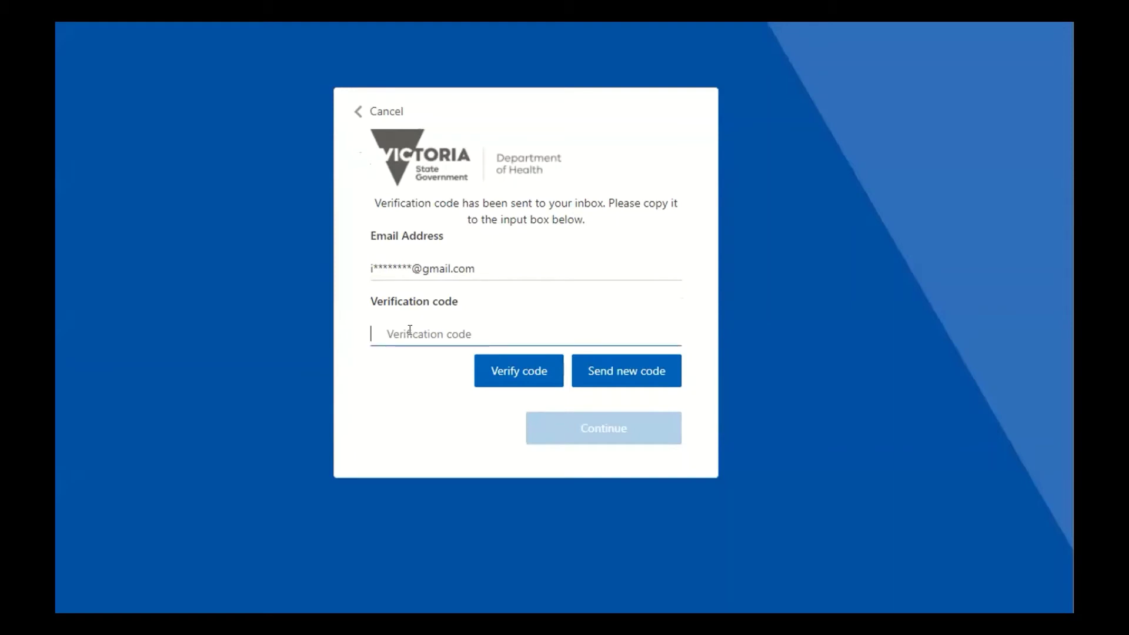
right_click(410, 330)
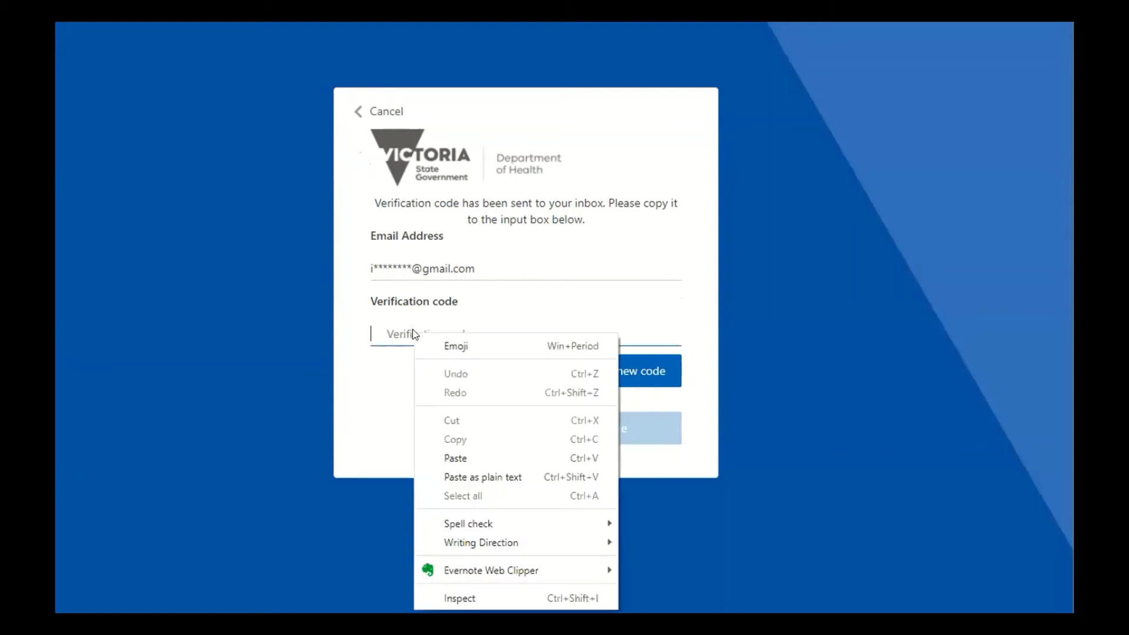
left_click(456, 460)
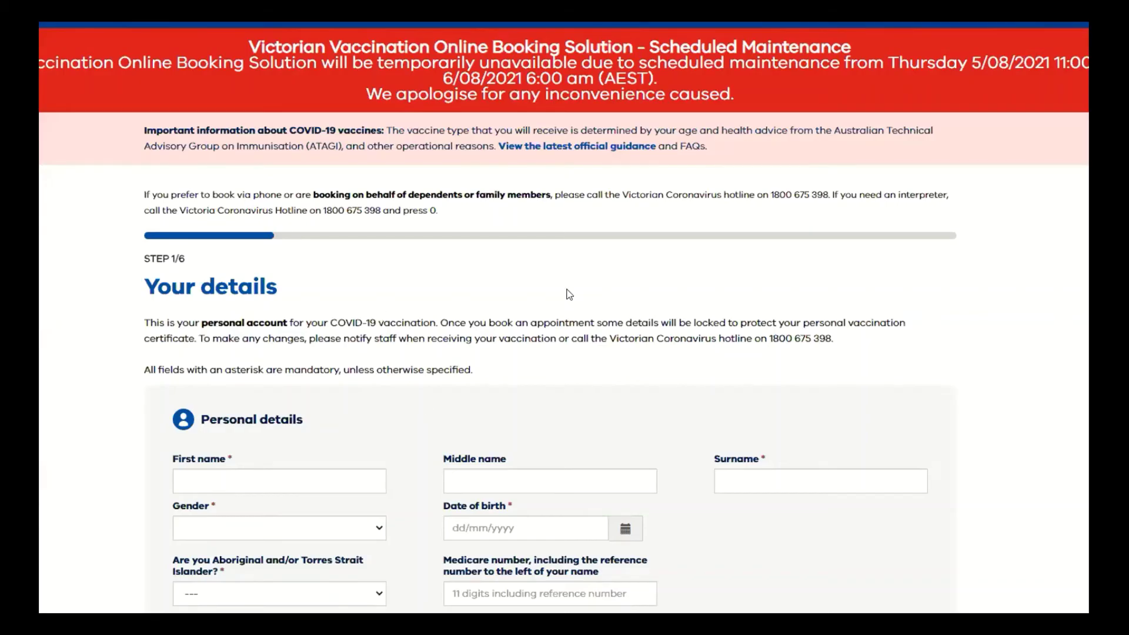
Look over the Step 1/6 'Your details' form and place the cursor in First name.
scroll(552, 284, "down", 1)
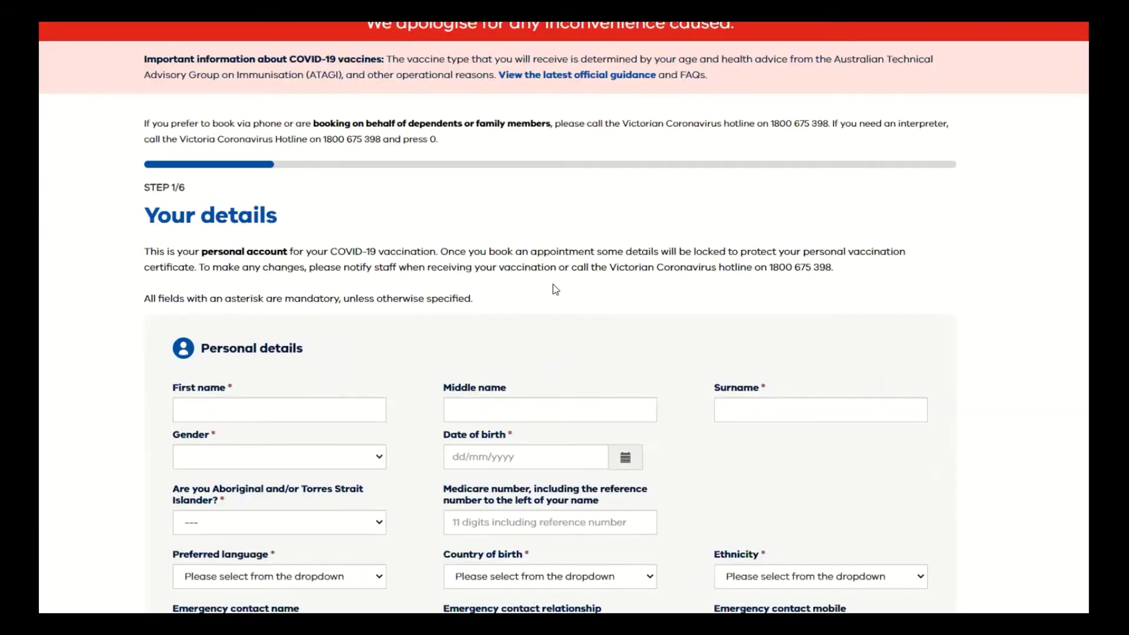
scroll(553, 284, "down", 1)
scroll(554, 285, "up", 2)
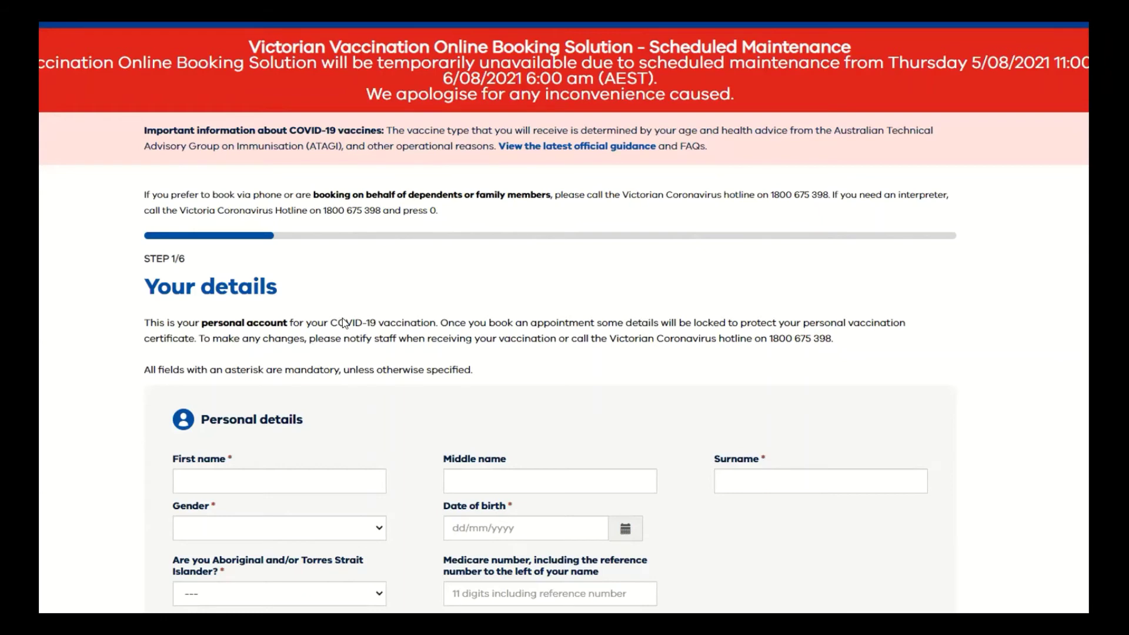
scroll(273, 208, "down", 4)
scroll(288, 220, "up", 1)
left_click(271, 262)
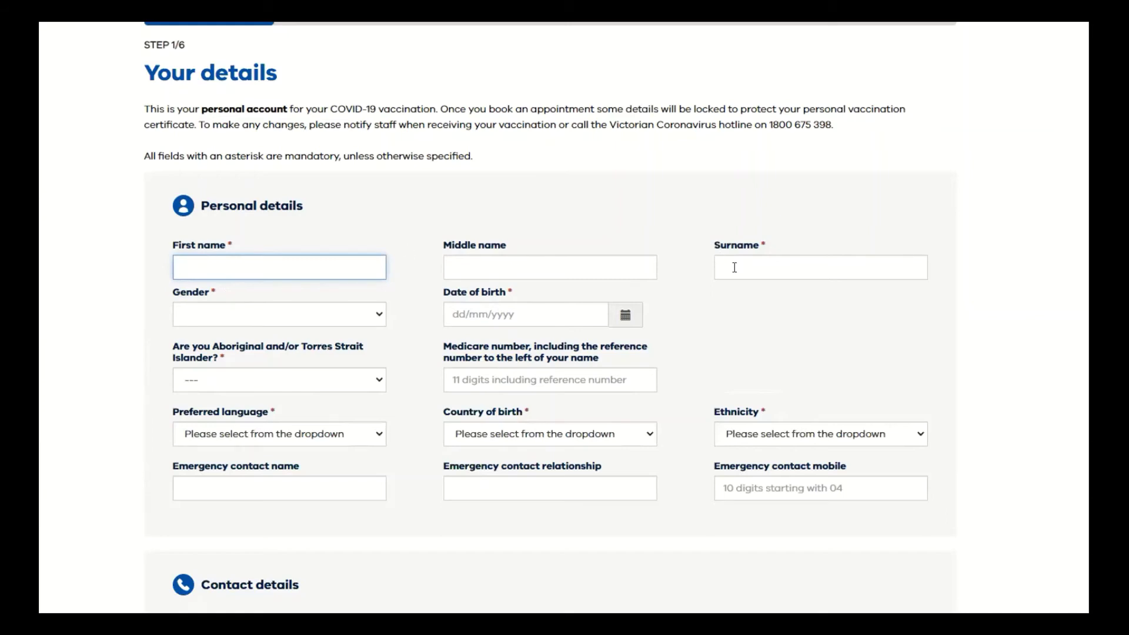
left_click(815, 265)
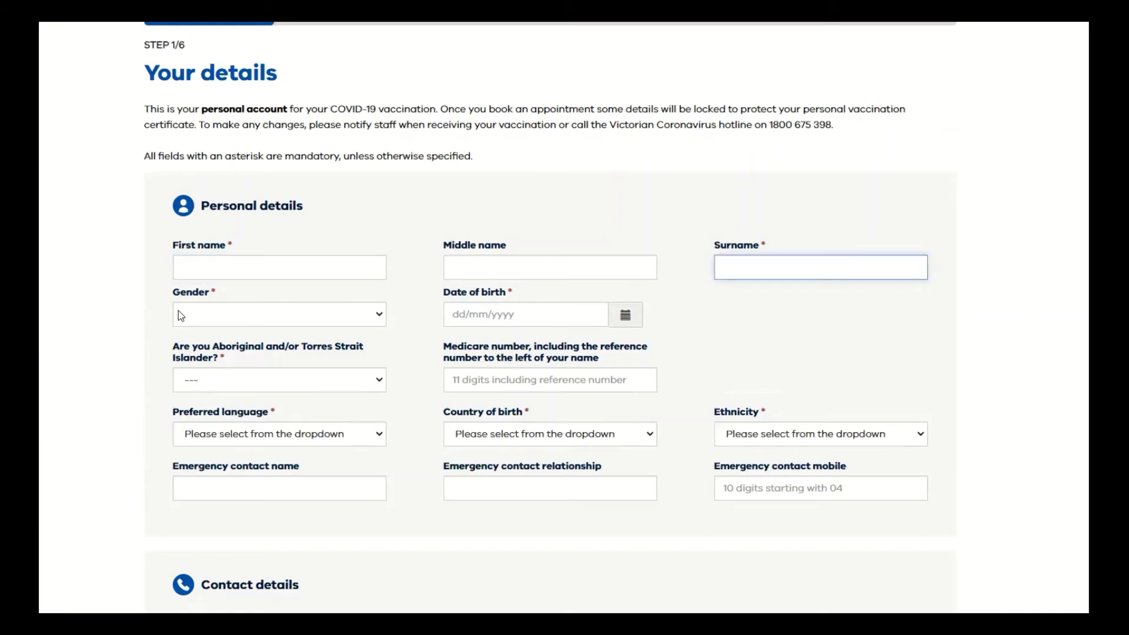
left_click(376, 316)
left_click(407, 193)
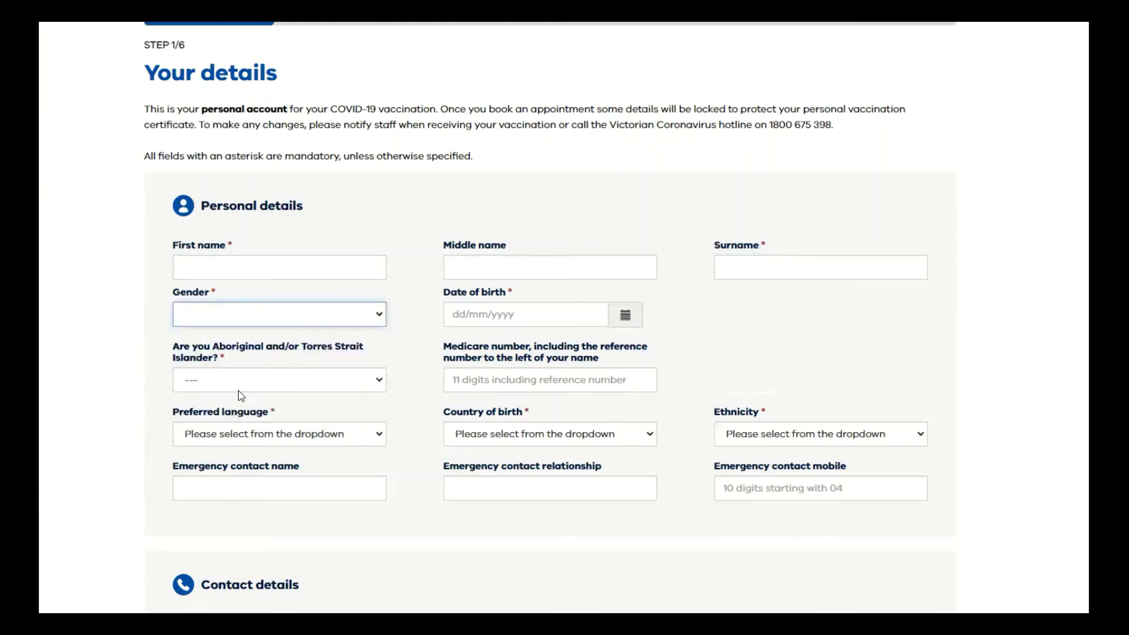
left_click(515, 318)
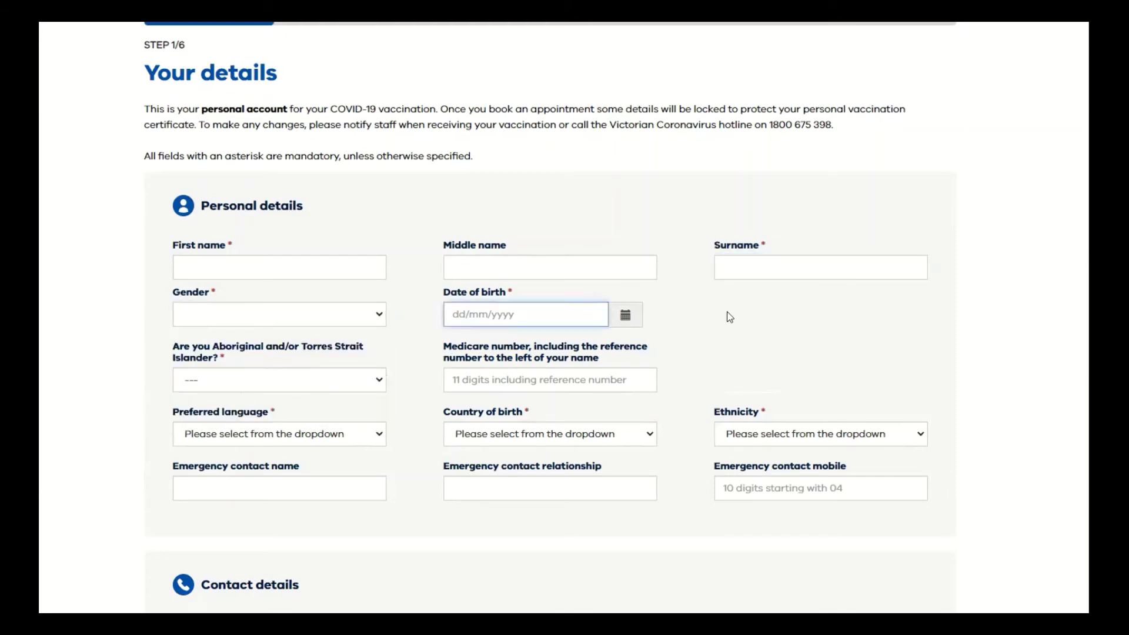
scroll(784, 315, "down", 2)
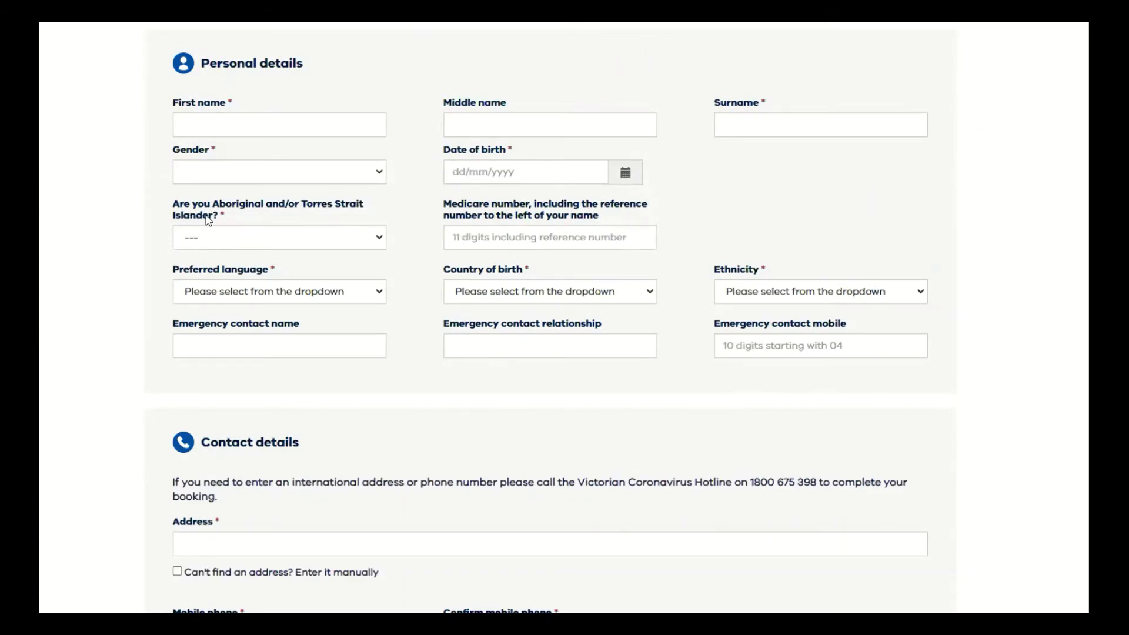
Set the Indigenous status answer to 'Neither Aboriginal or Torres Strait Islander'.
left_click(380, 238)
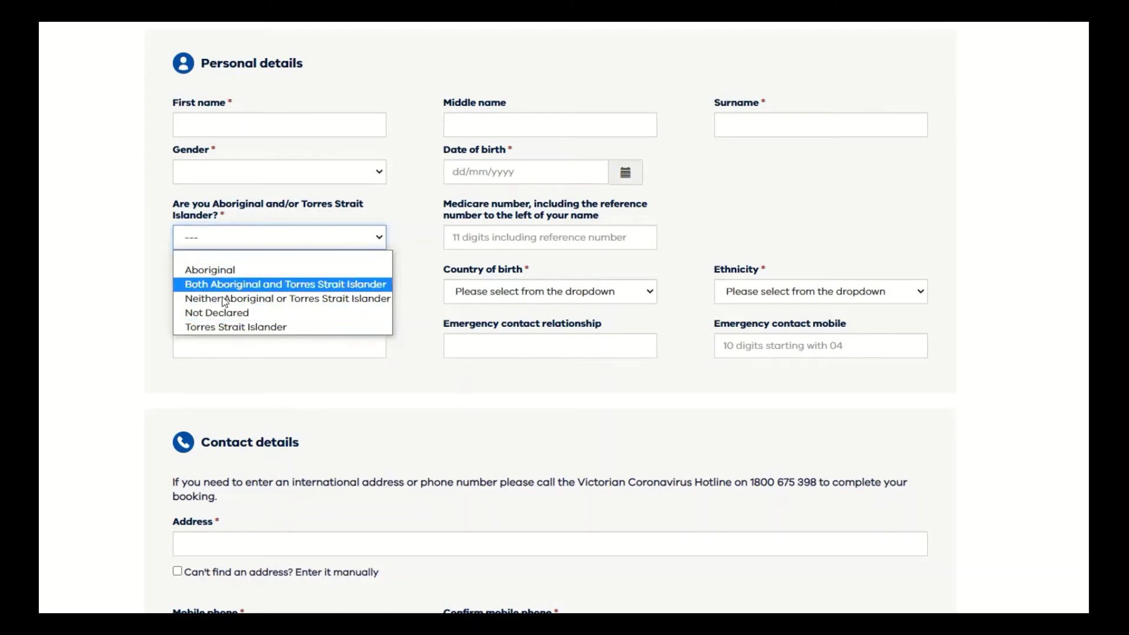
left_click(265, 298)
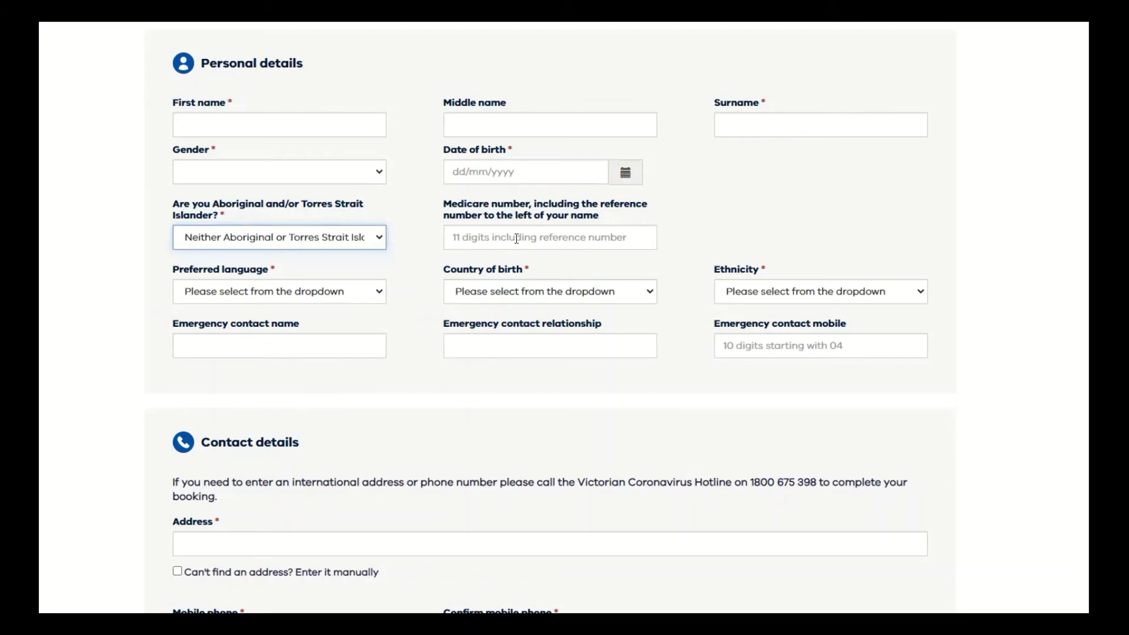
left_click(495, 238)
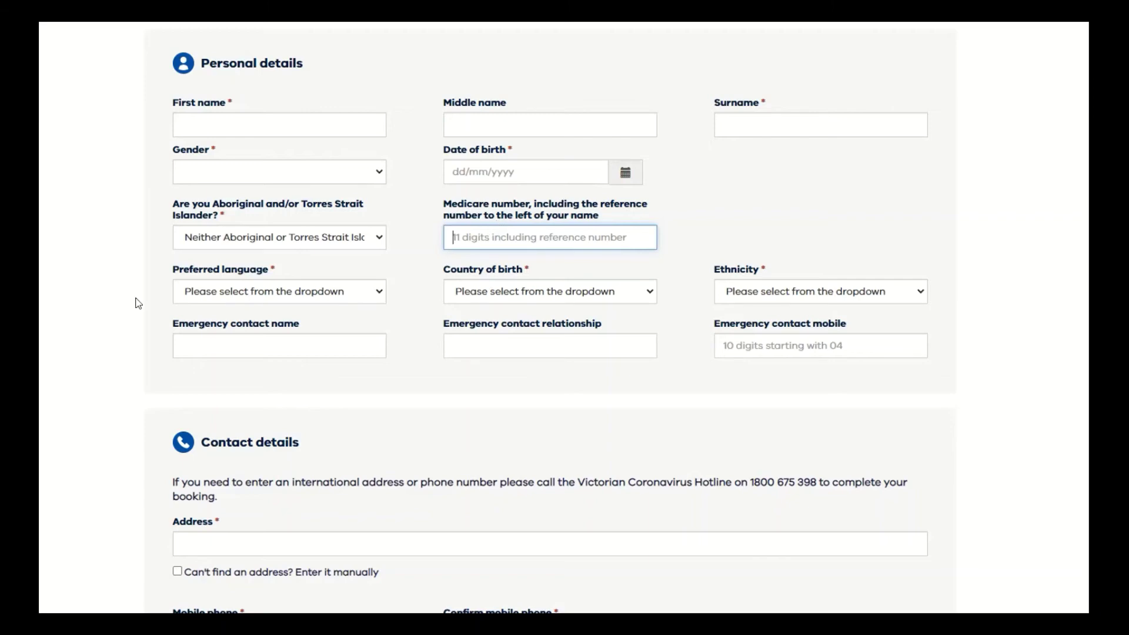
Choose English from the Preferred language list.
left_click(368, 292)
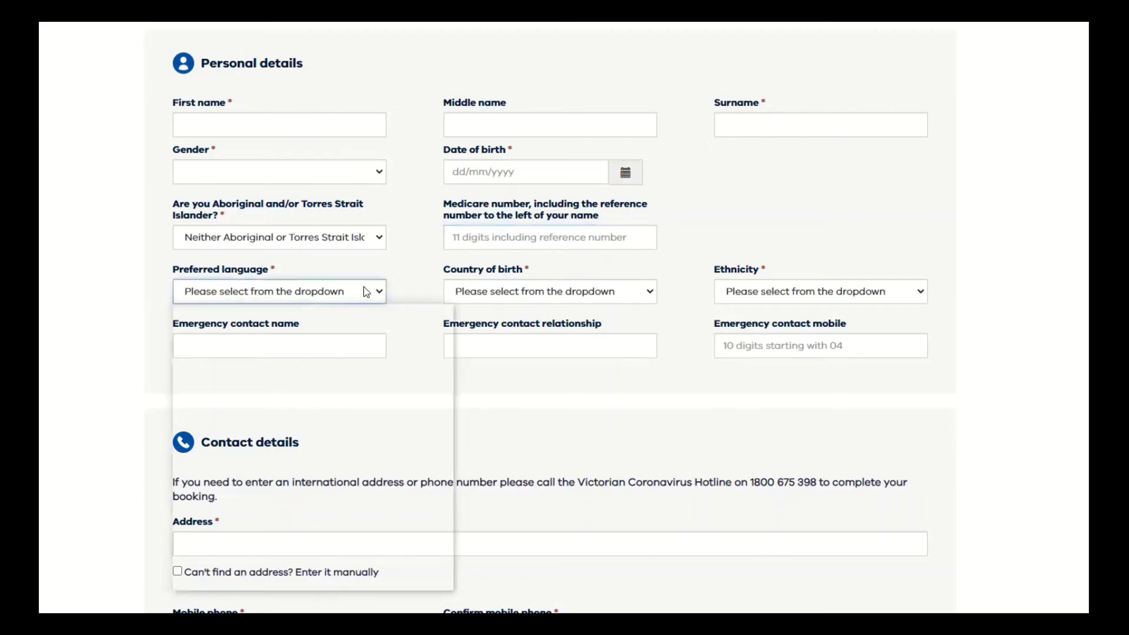
scroll(194, 529, "down", 10)
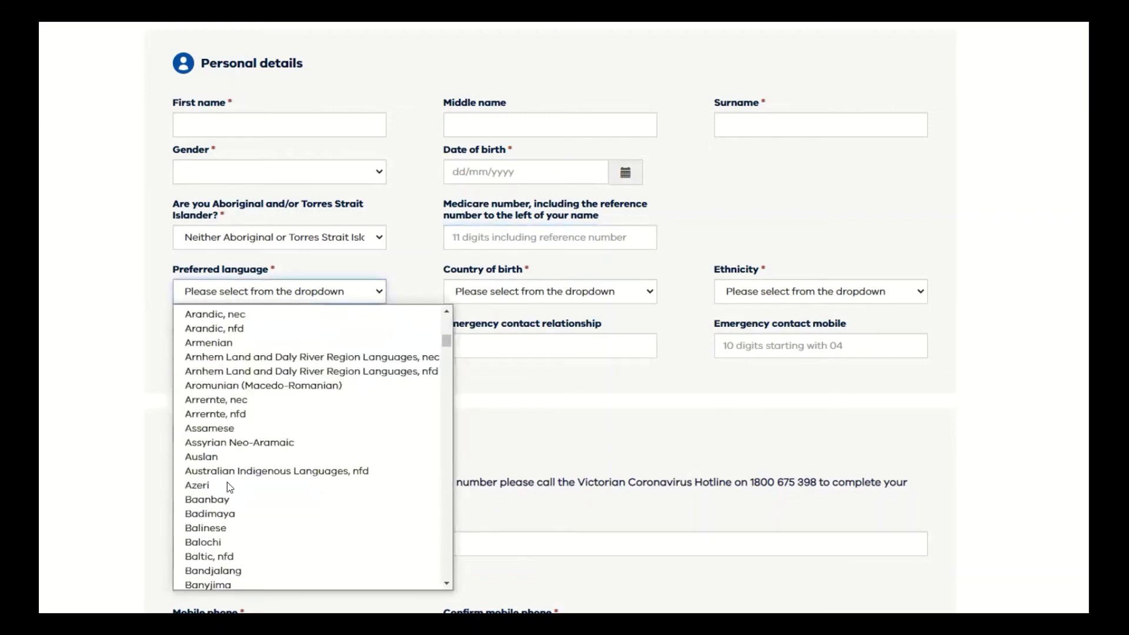
scroll(235, 447, "down", 4)
scroll(227, 371, "up", 12)
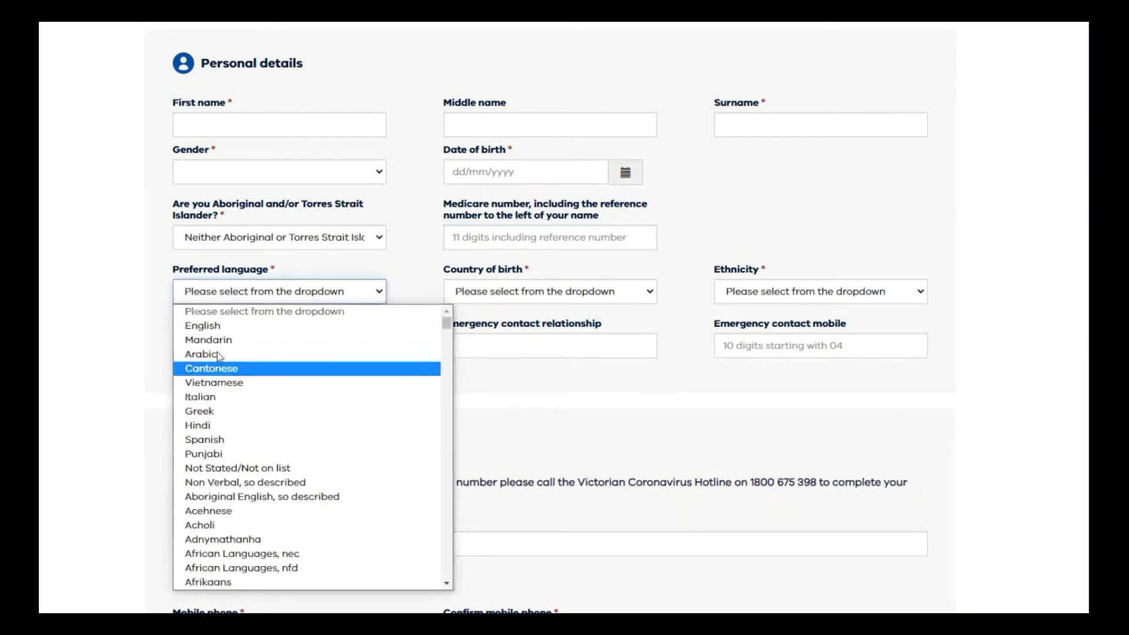
left_click(201, 325)
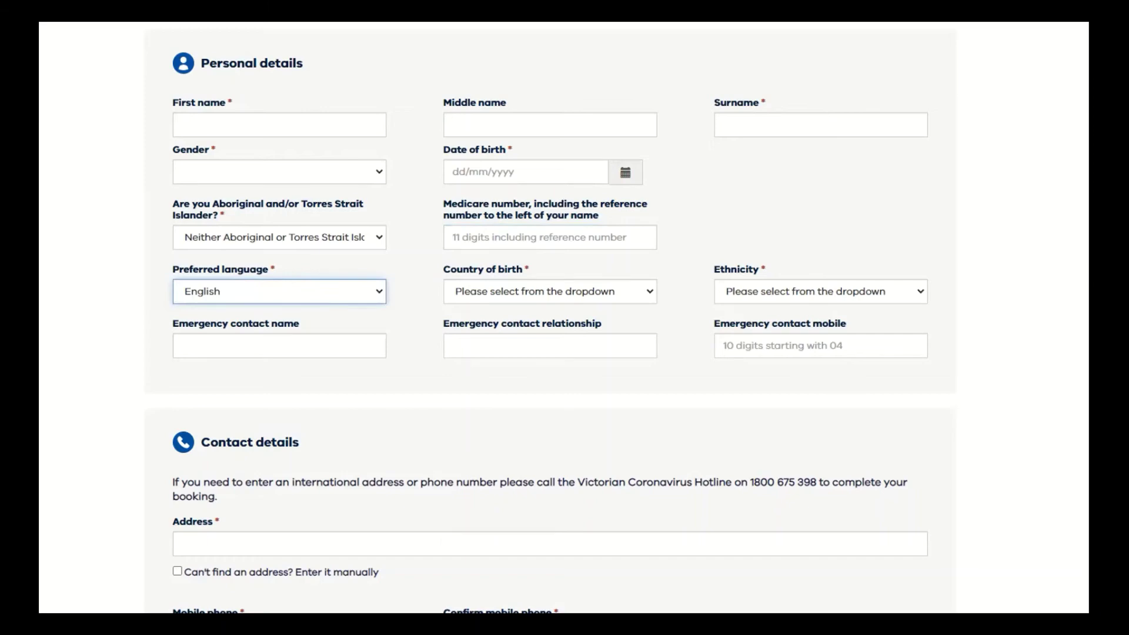
left_click(566, 209)
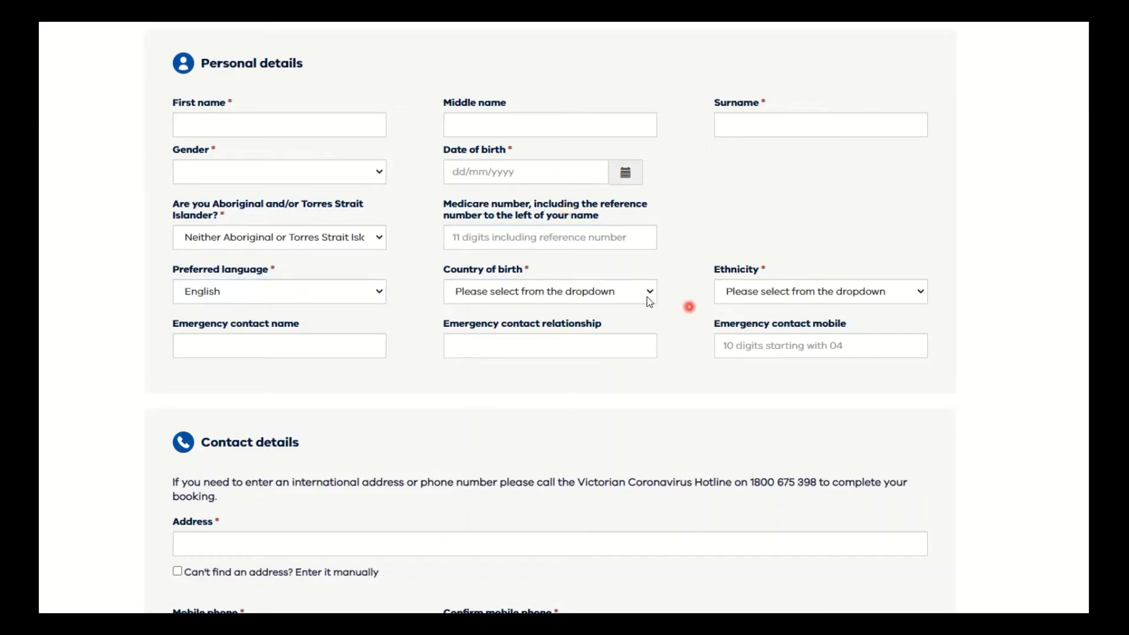
Pick Somalia from the Country of birth list.
left_click(649, 293)
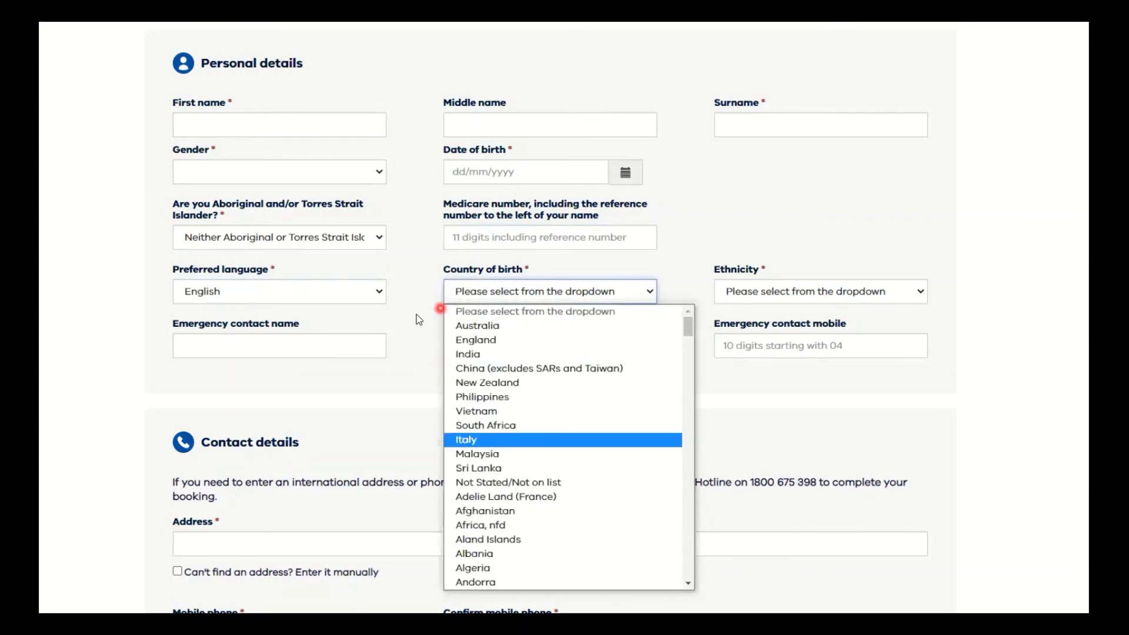
left_click(526, 292)
left_click(527, 292)
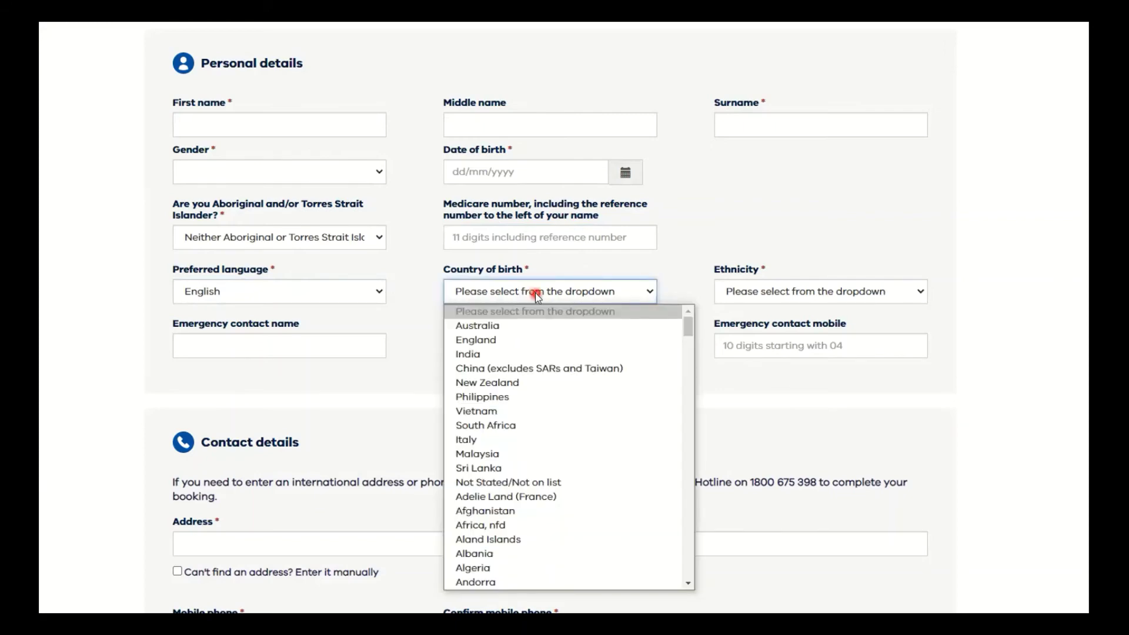
key("s")
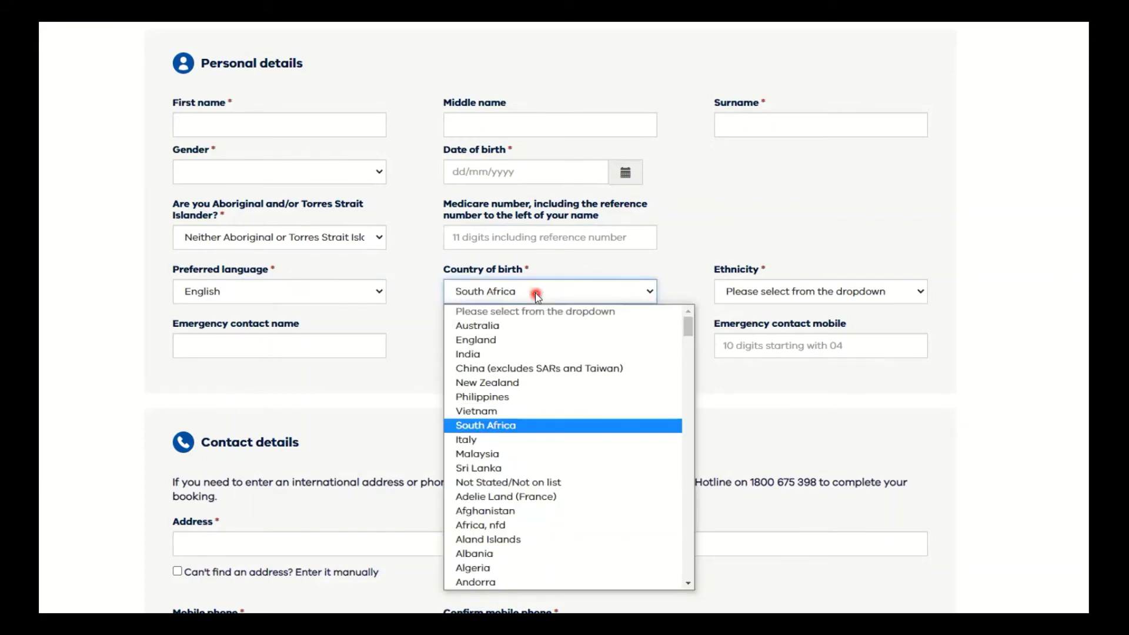
key("o")
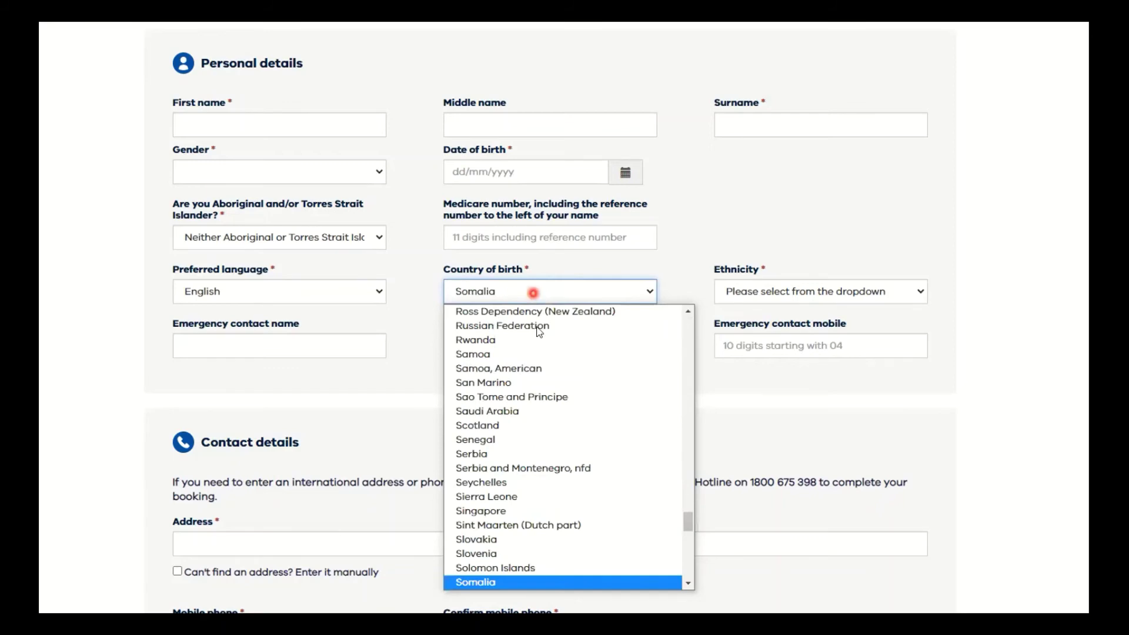
scroll(488, 586, "down", 1)
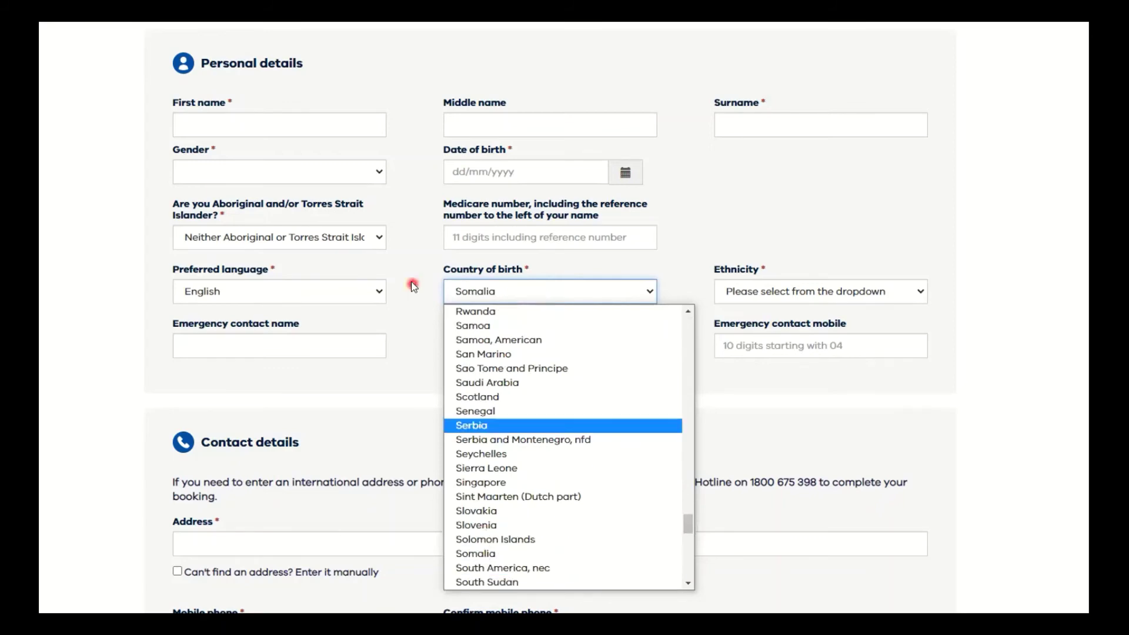
left_click(685, 291)
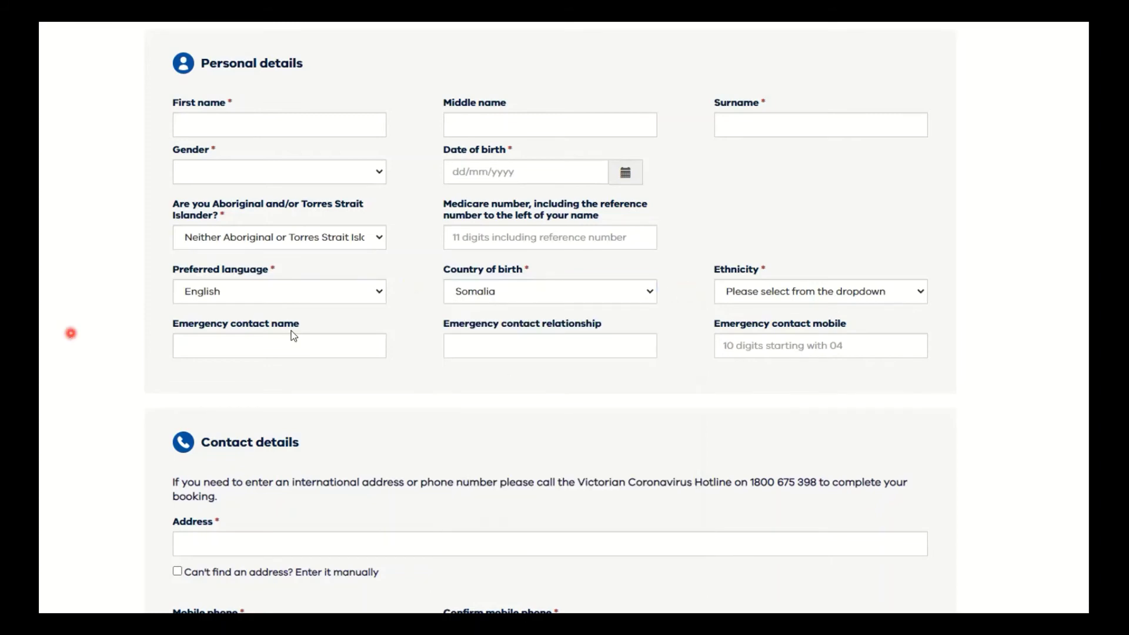
left_click(239, 333)
left_click(238, 338)
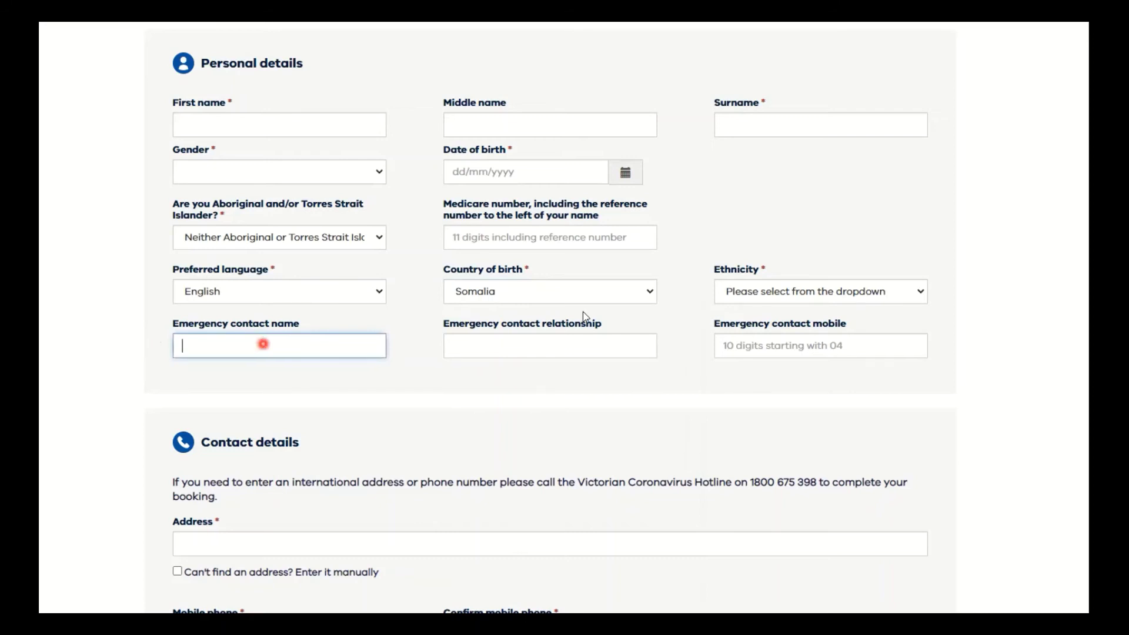
left_click(513, 342)
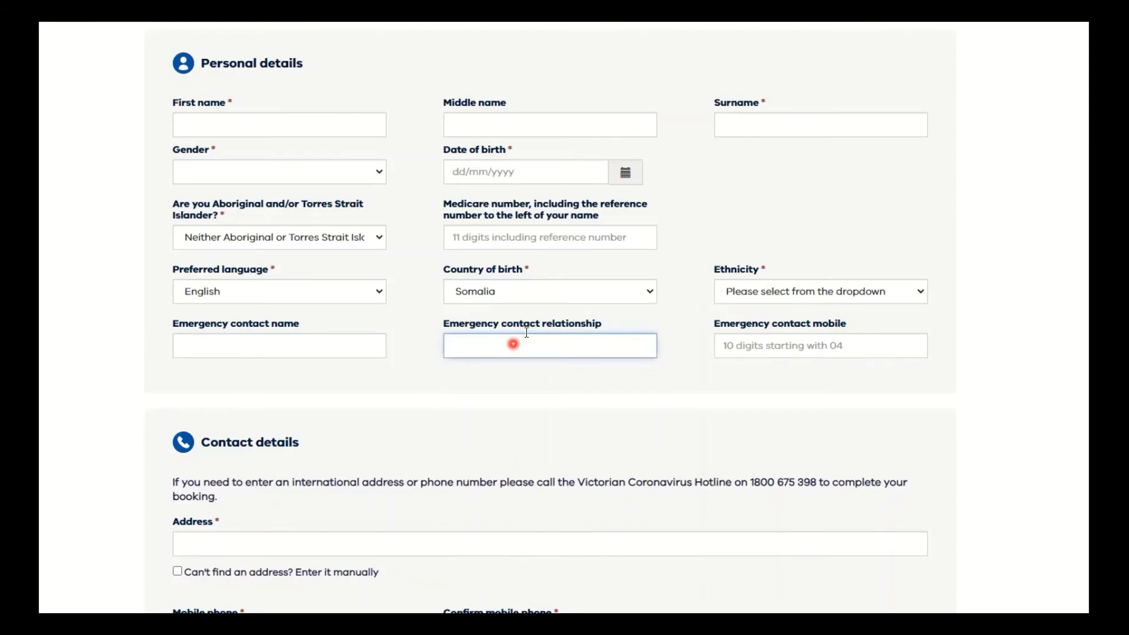
left_click(770, 344)
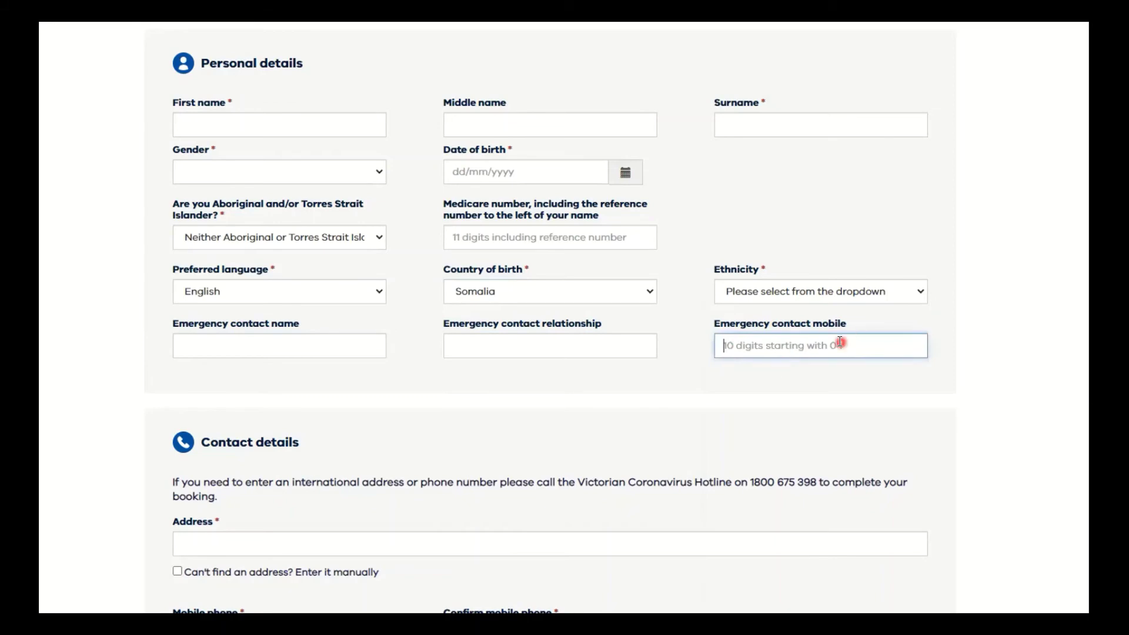
scroll(456, 357, "down", 2)
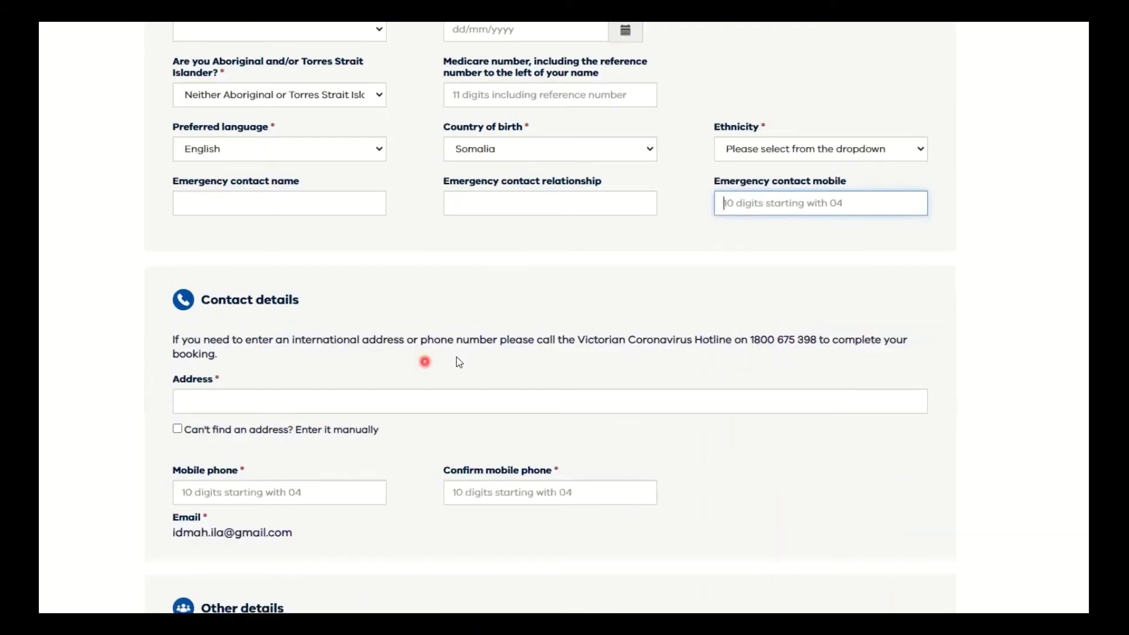
scroll(183, 249, "down", 3)
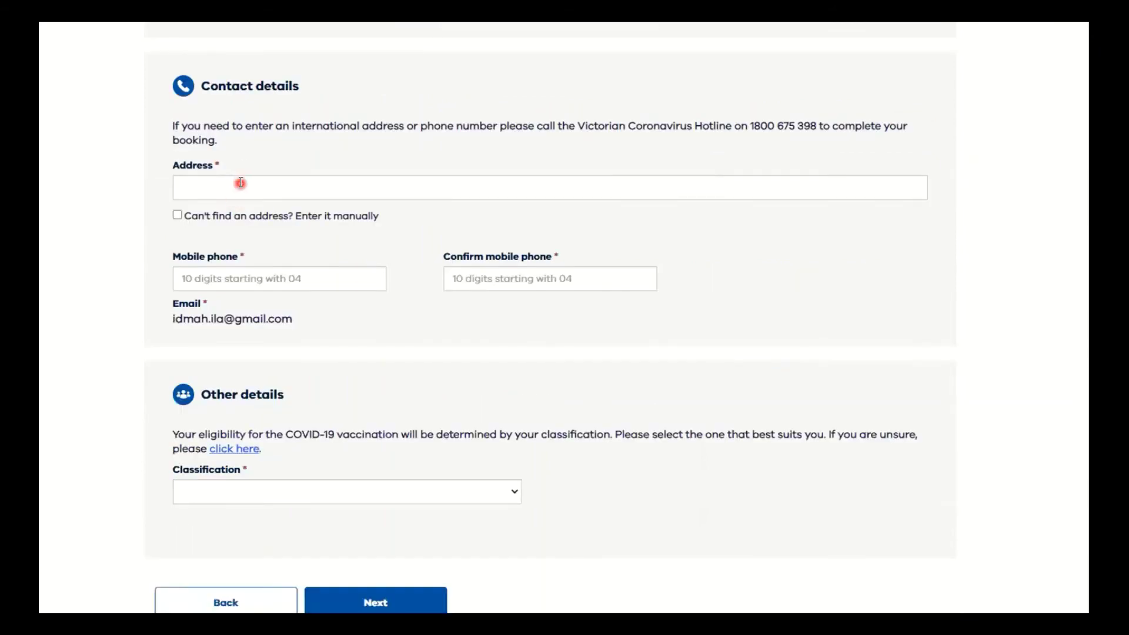
left_click(183, 184)
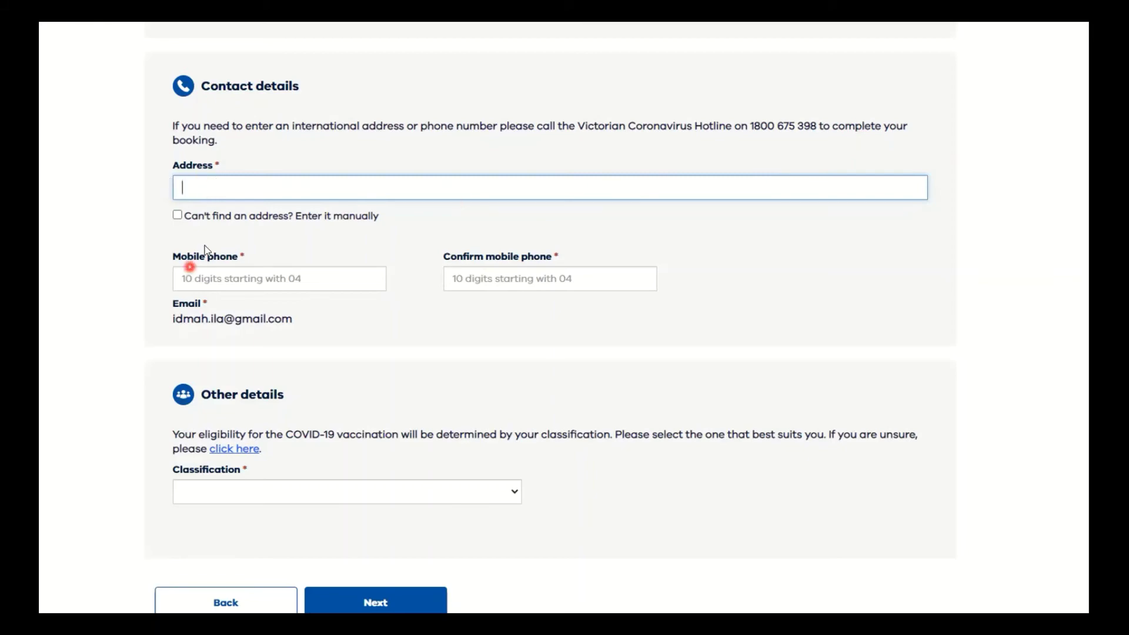
scroll(349, 257, "down", 2)
scroll(347, 268, "up", 2)
left_click(447, 274)
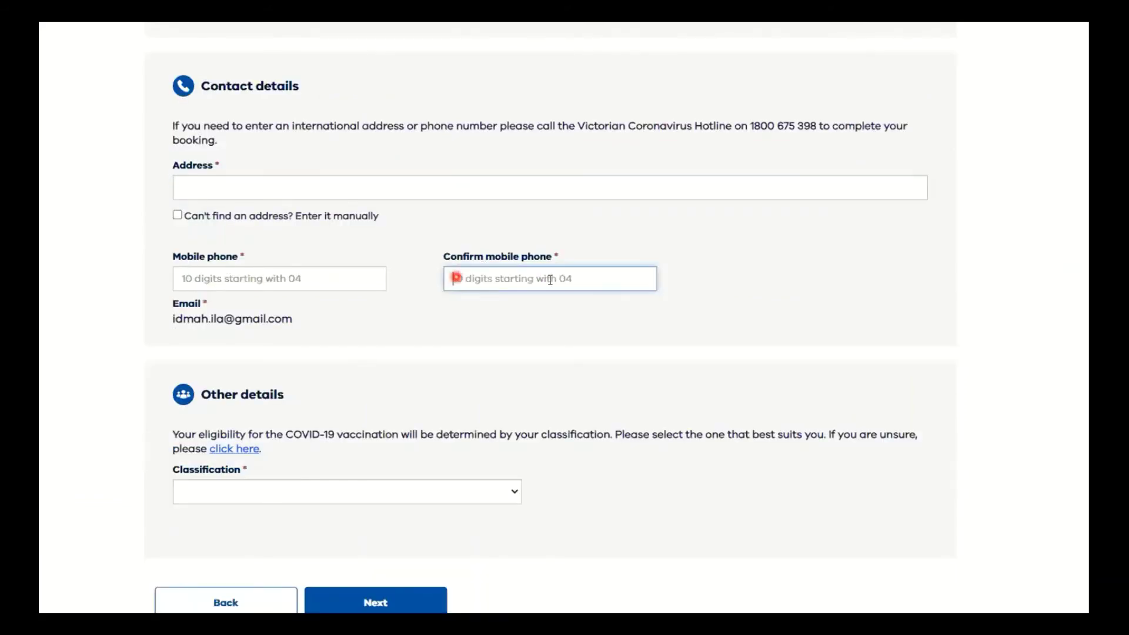
left_click(206, 307)
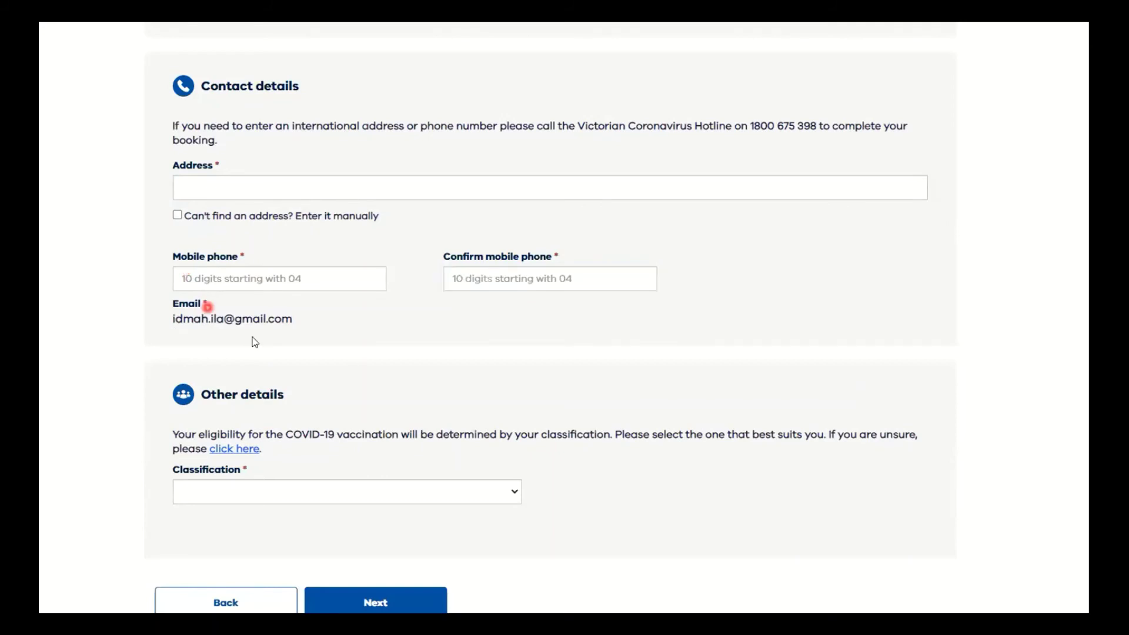
scroll(494, 347, "down", 2)
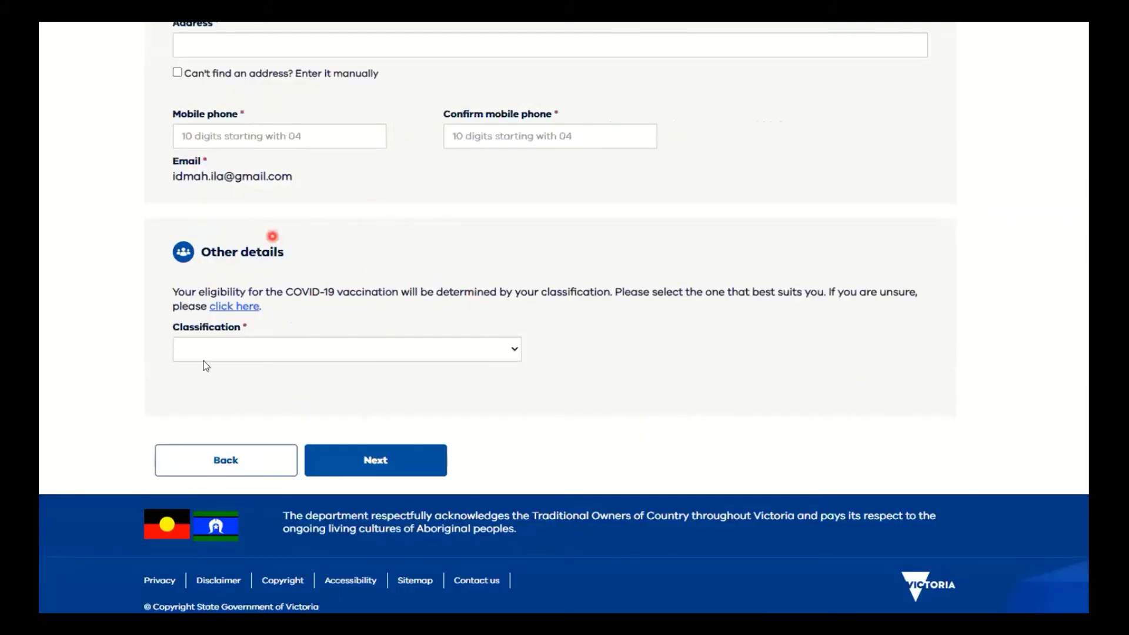
scroll(544, 329, "down", 1)
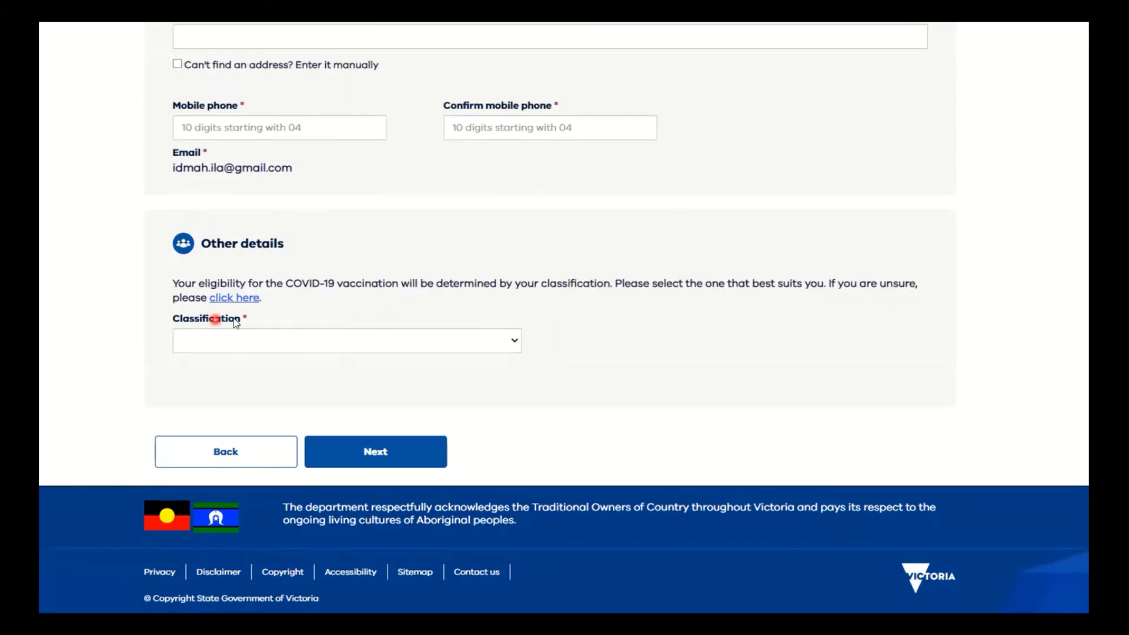
left_click(515, 344)
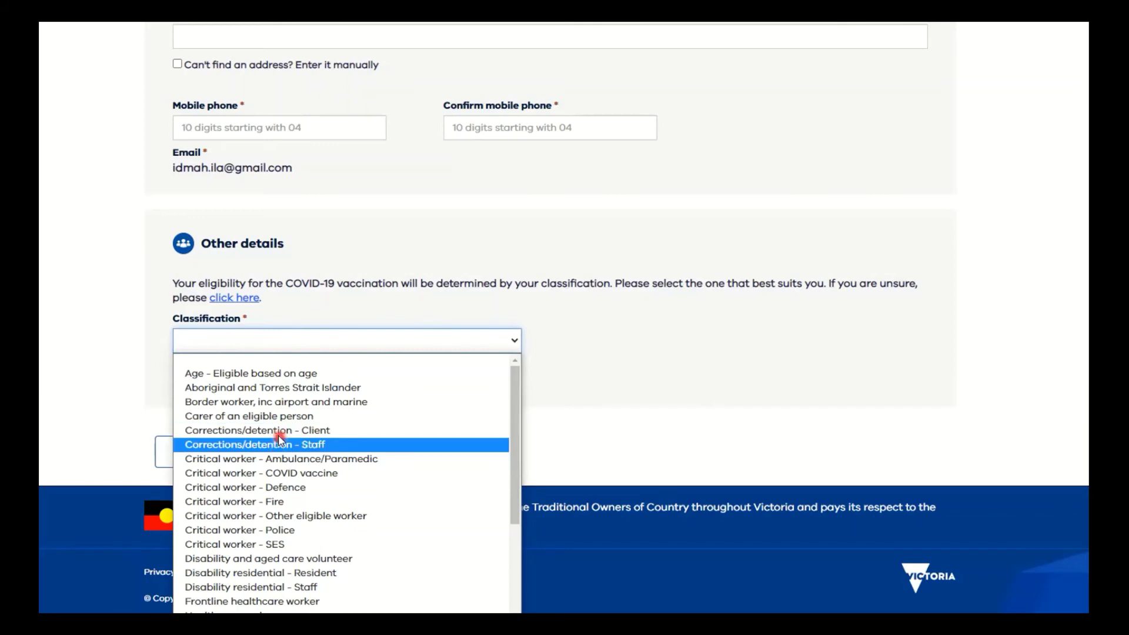
scroll(272, 399, "down", 3)
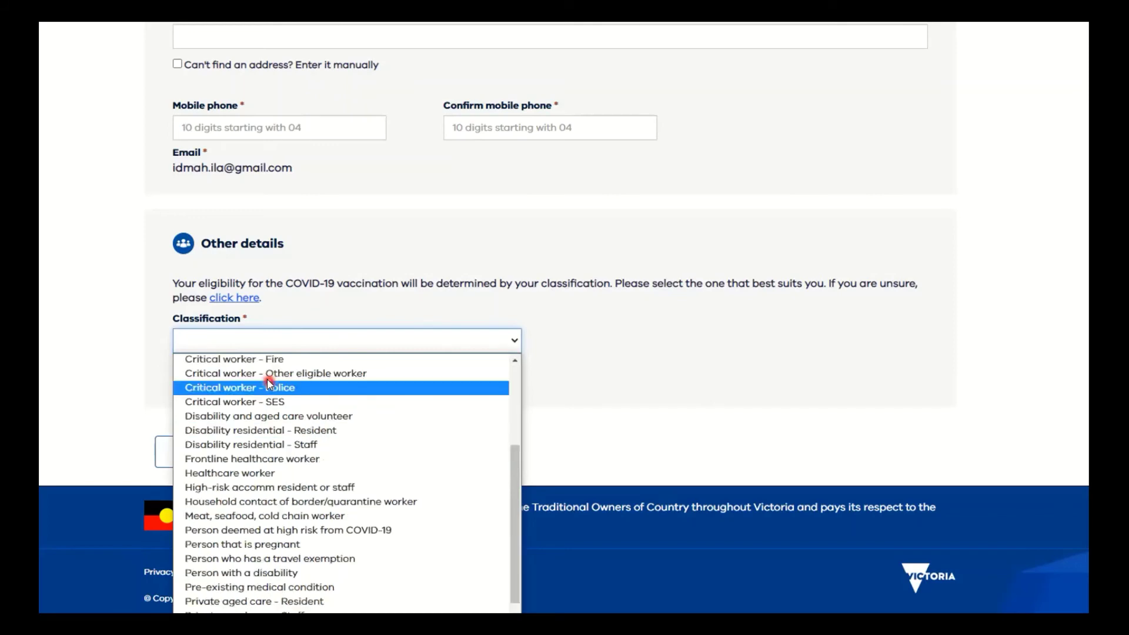
scroll(269, 383, "down", 1)
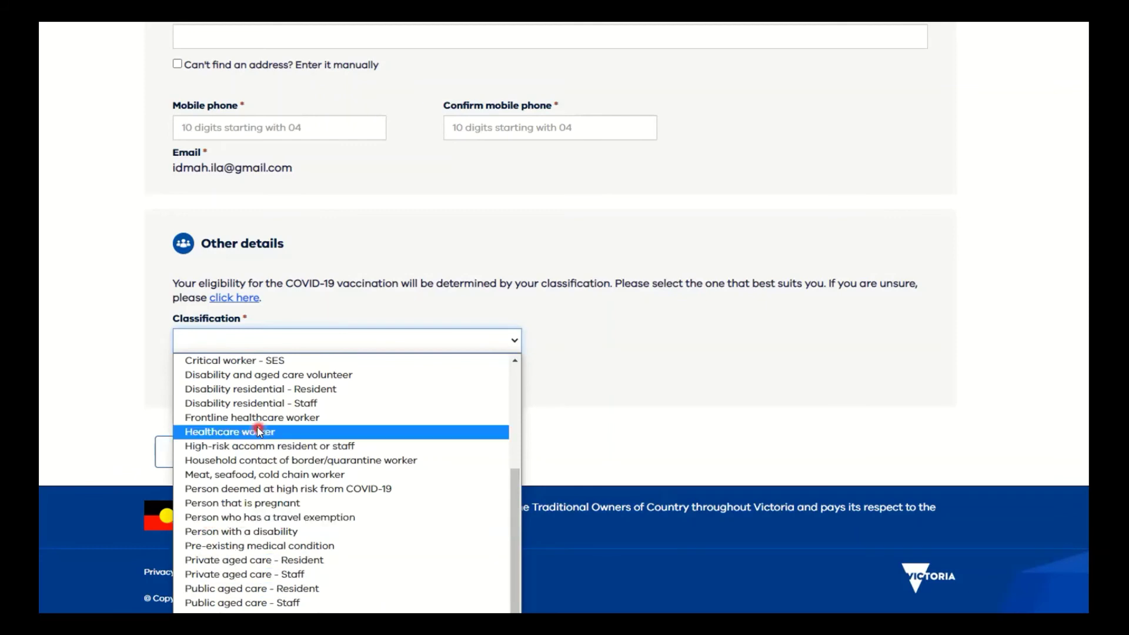
scroll(258, 432, "up", 2)
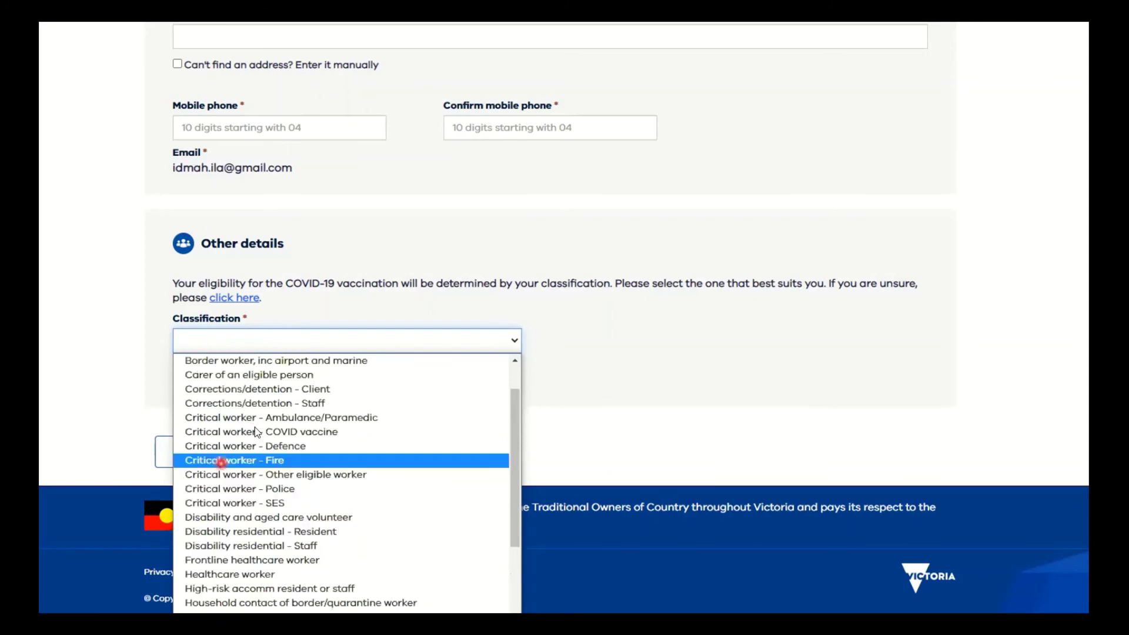
scroll(259, 433, "up", 1)
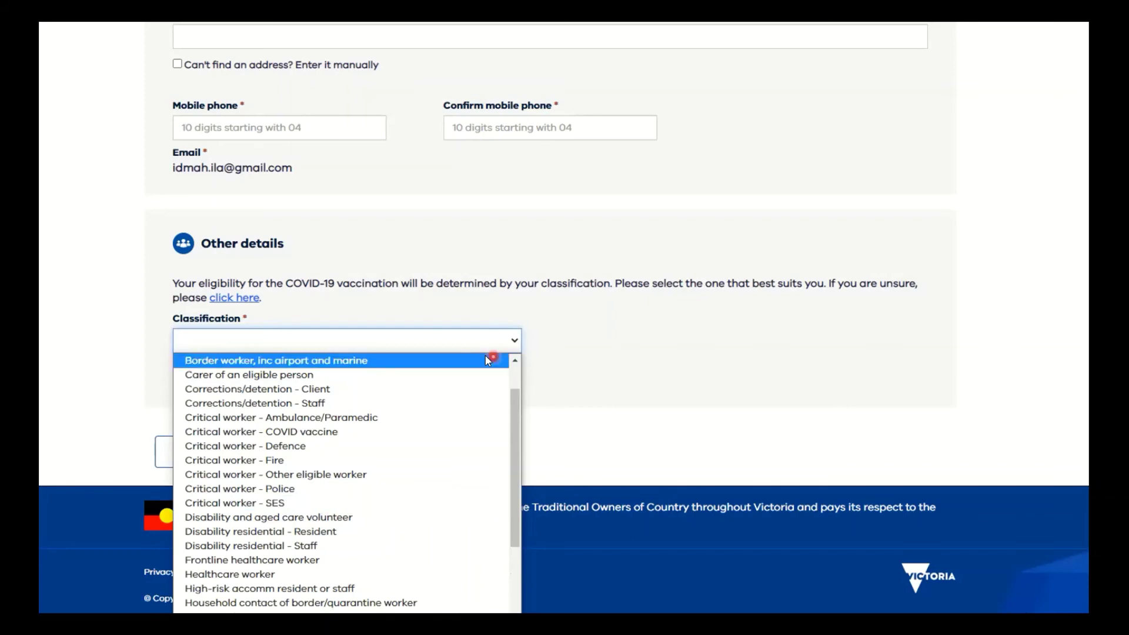
left_click(444, 305)
left_click(275, 326)
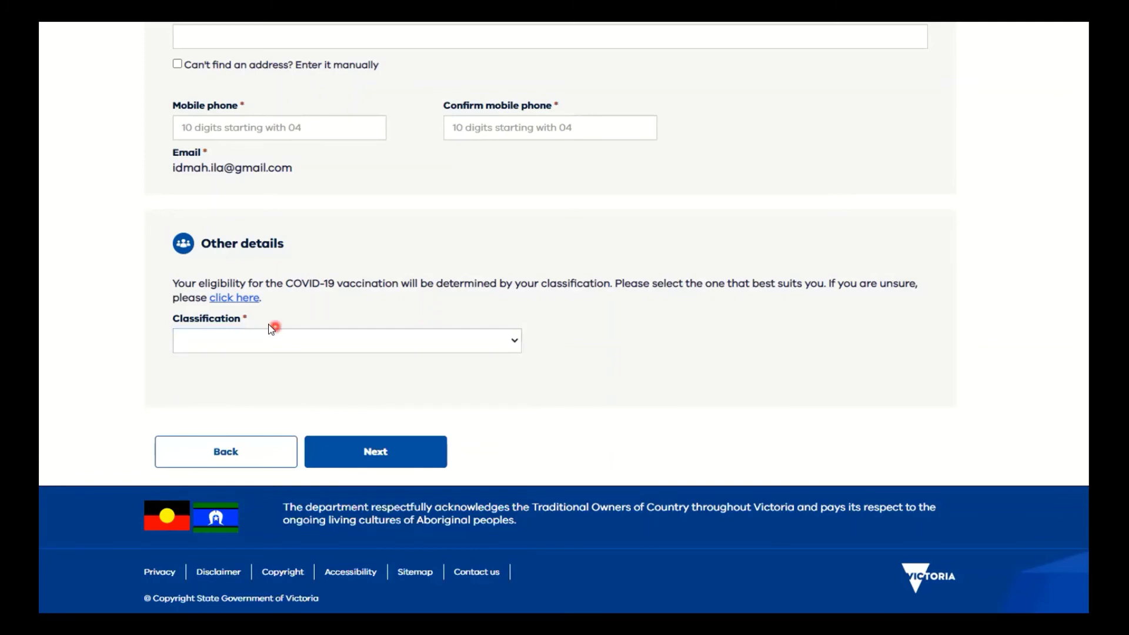
Return to the Ethnicity dropdown, which first lands on English.
left_click(257, 366)
left_click(418, 192)
scroll(390, 134, "up", 5)
scroll(390, 306, "down", 1)
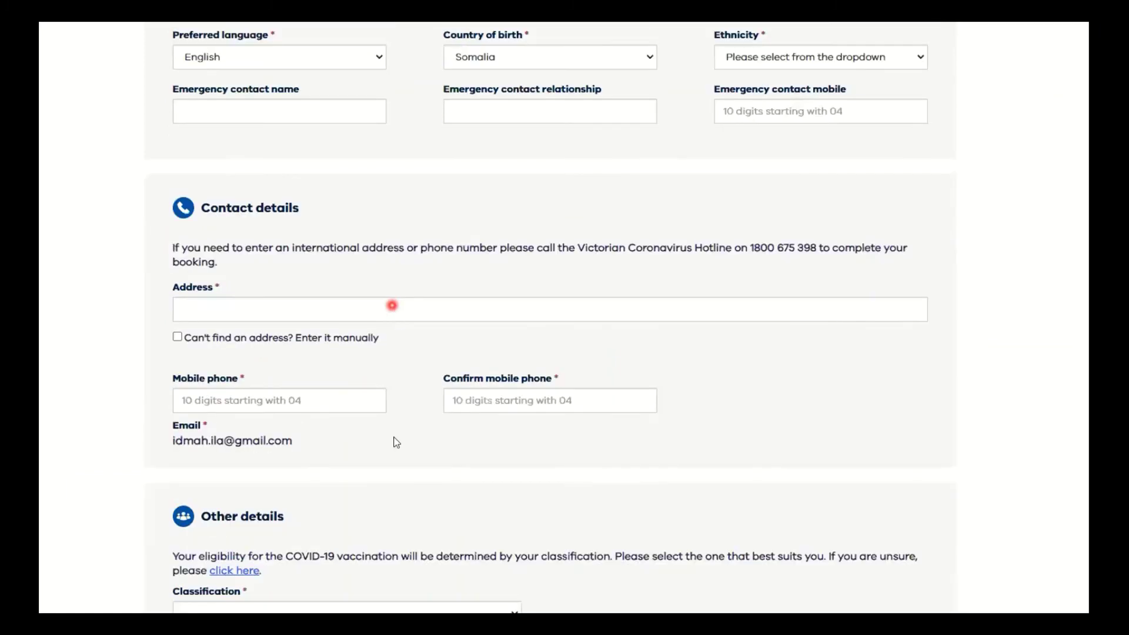
scroll(397, 443, "down", 5)
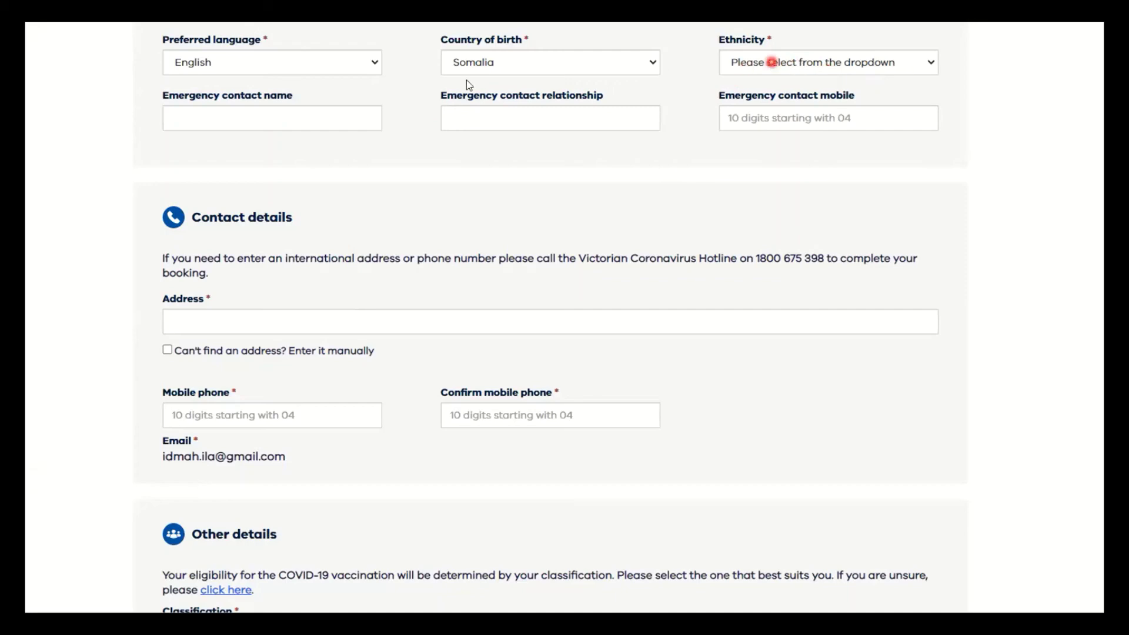
left_click(867, 65)
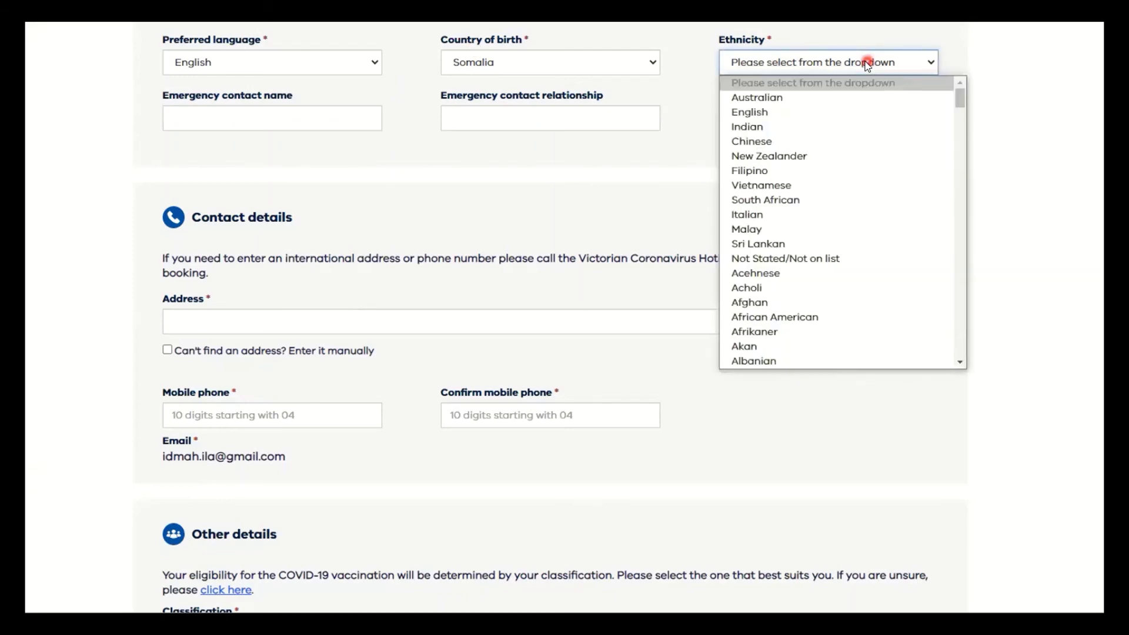
key("e")
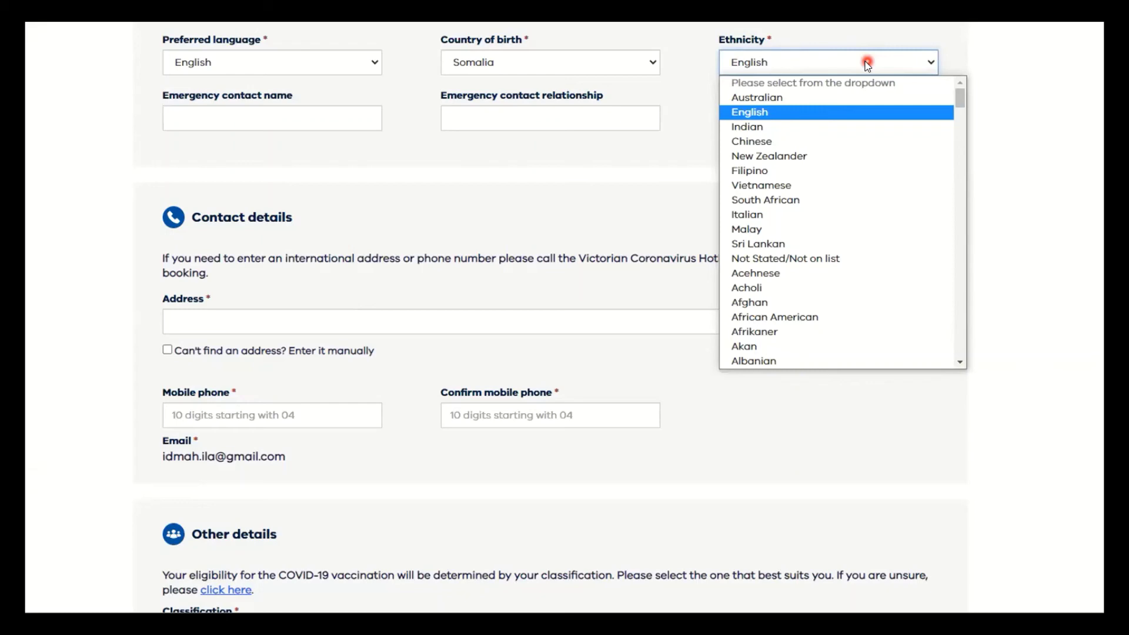
left_click(777, 66)
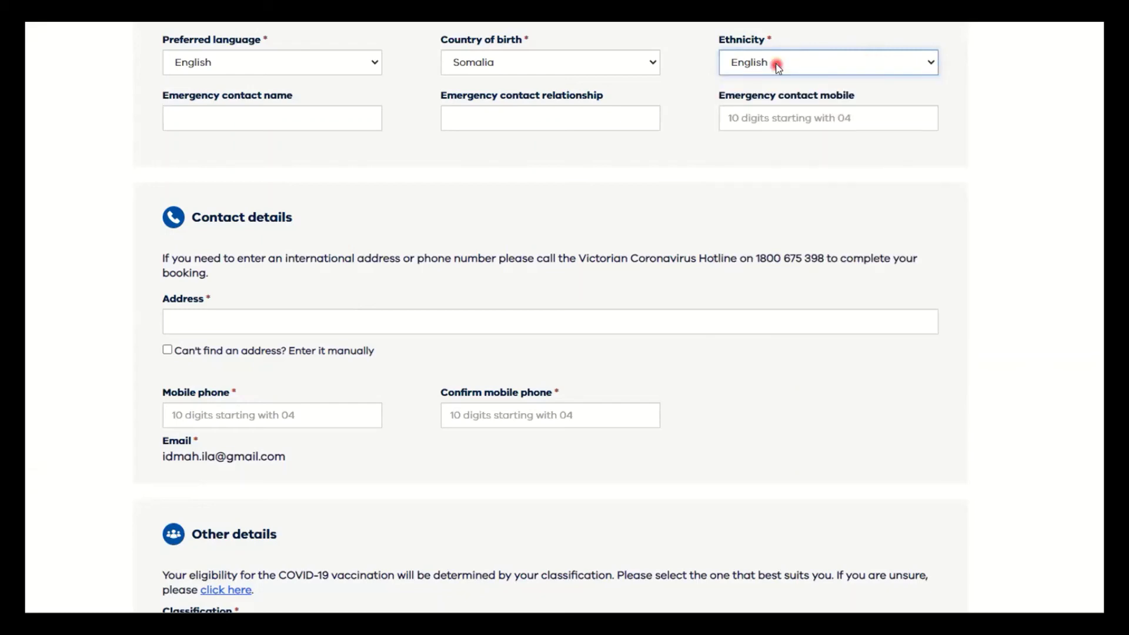
Change the Ethnicity to Somali by typing 'som' in the reopened list.
key("e")
key("t")
key("h")
left_click(799, 66)
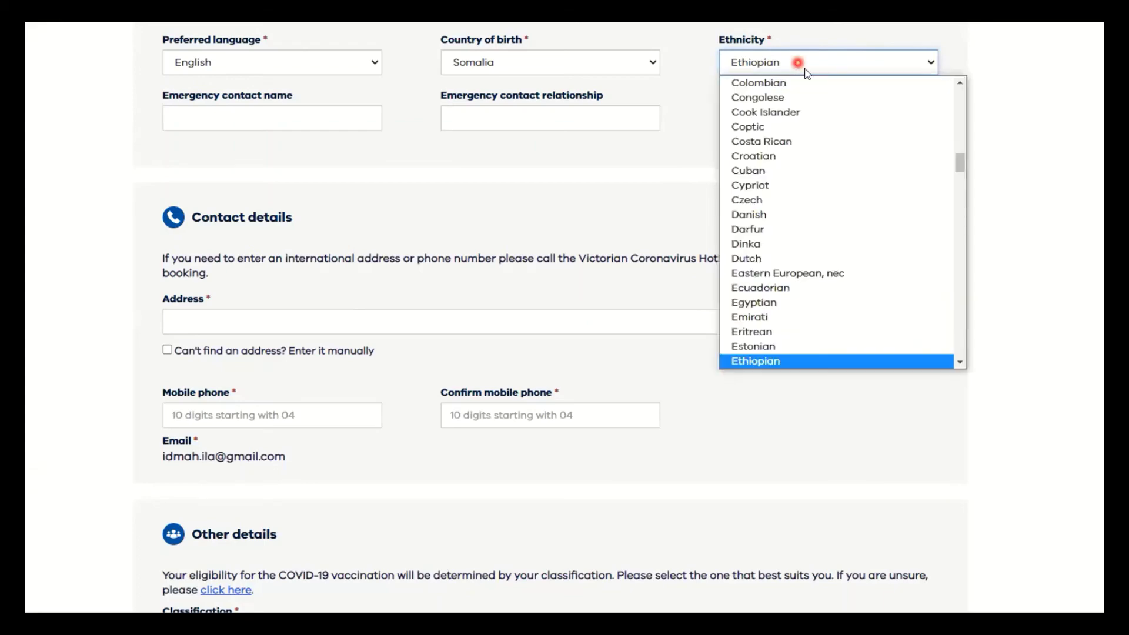
left_click(801, 65)
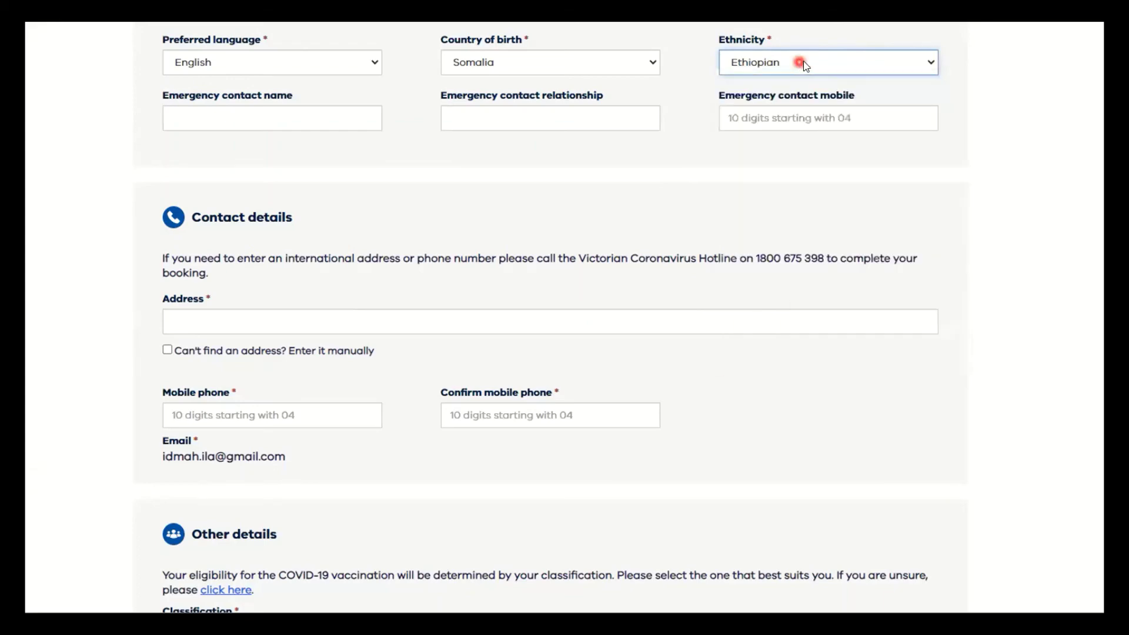
left_click(805, 64)
type("som")
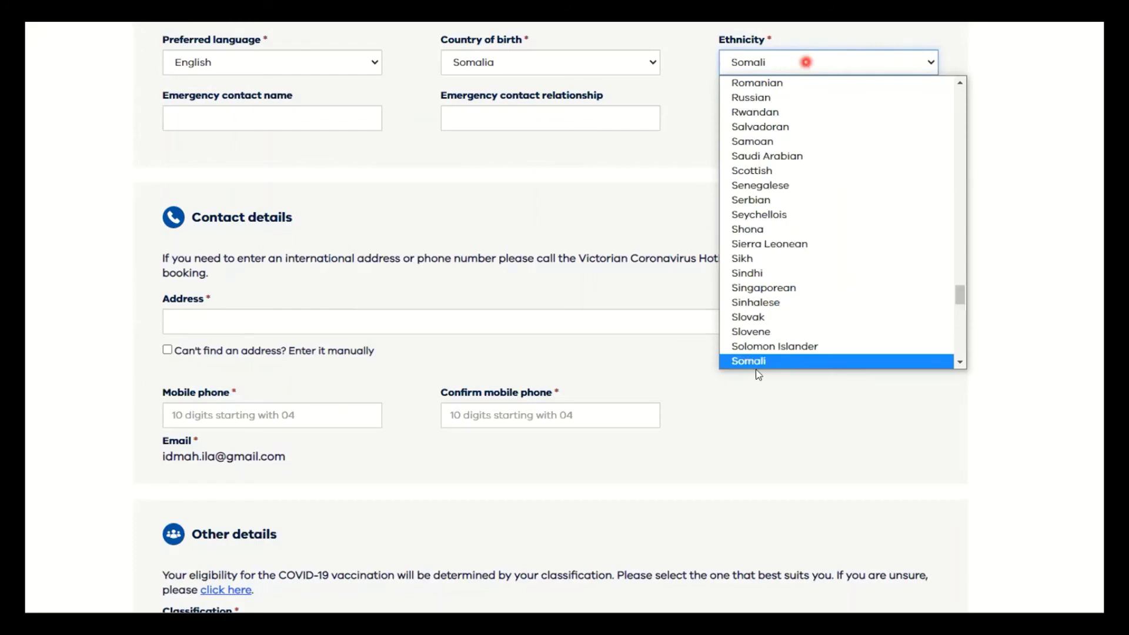
left_click(861, 72)
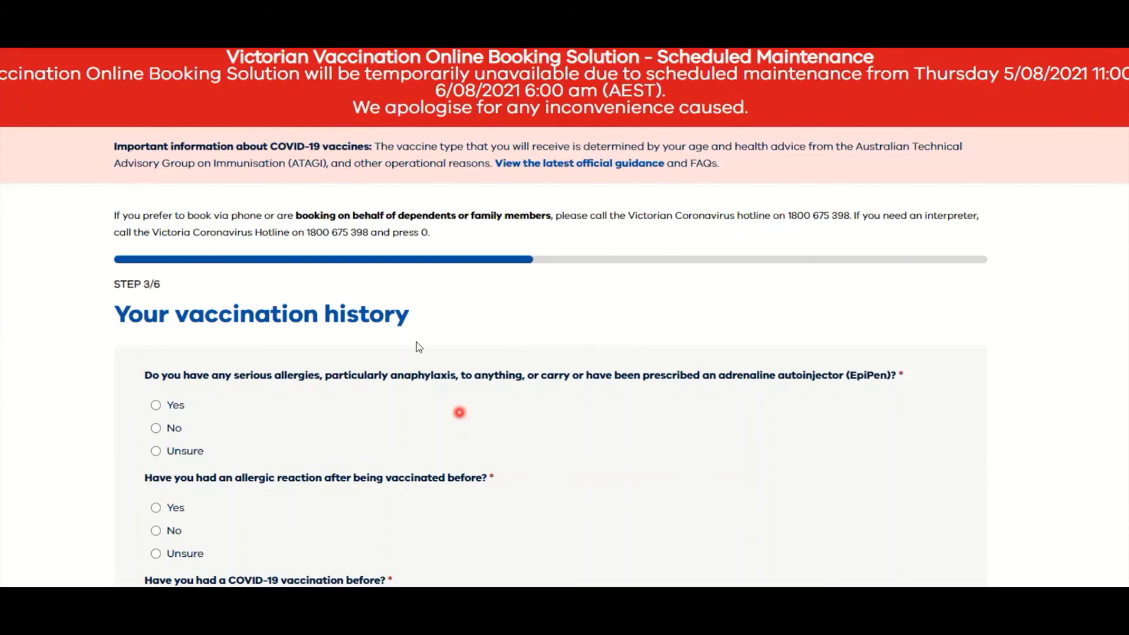
Scroll past the Step 3/6 vaccination history questions and continue to Step 4/6.
scroll(235, 342, "down", 1)
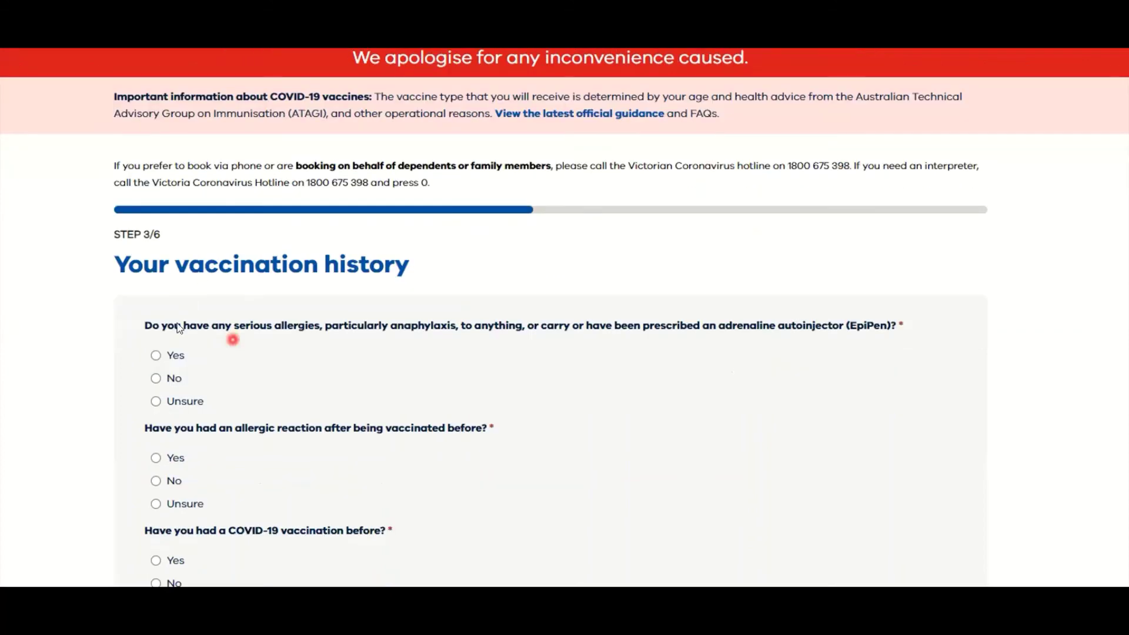
scroll(177, 326, "down", 1)
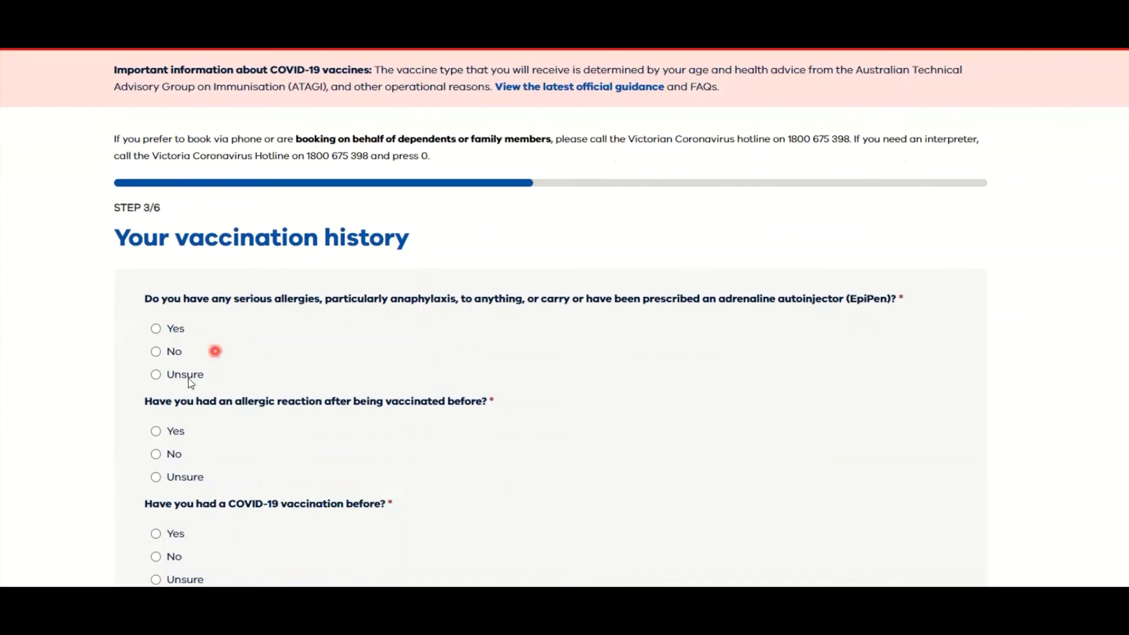
scroll(241, 308, "down", 1)
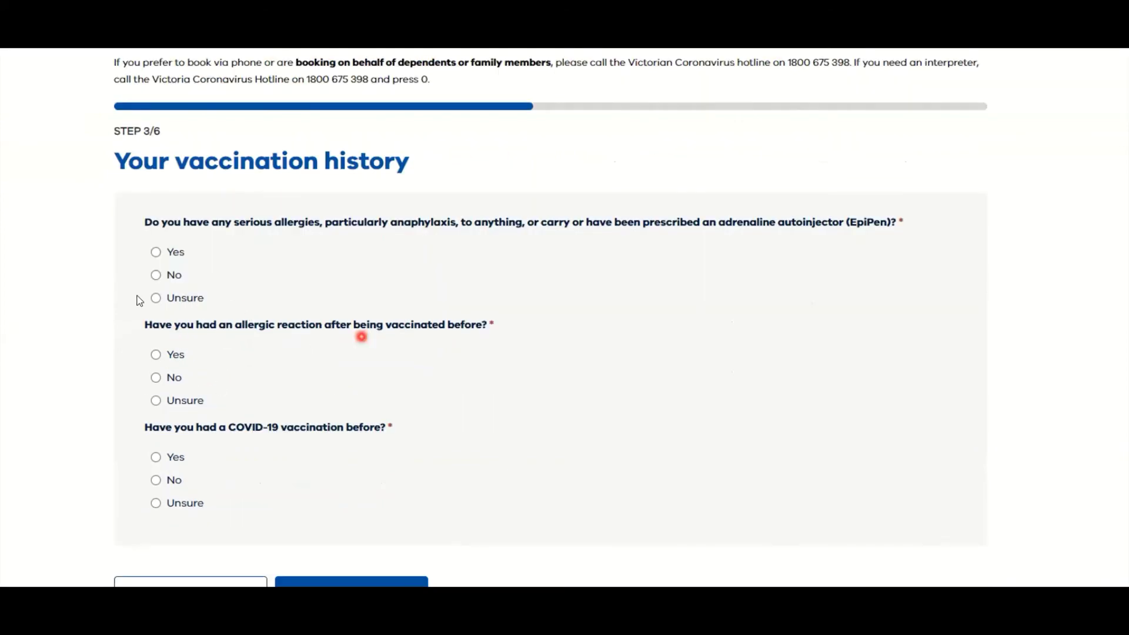
scroll(139, 301, "down", 2)
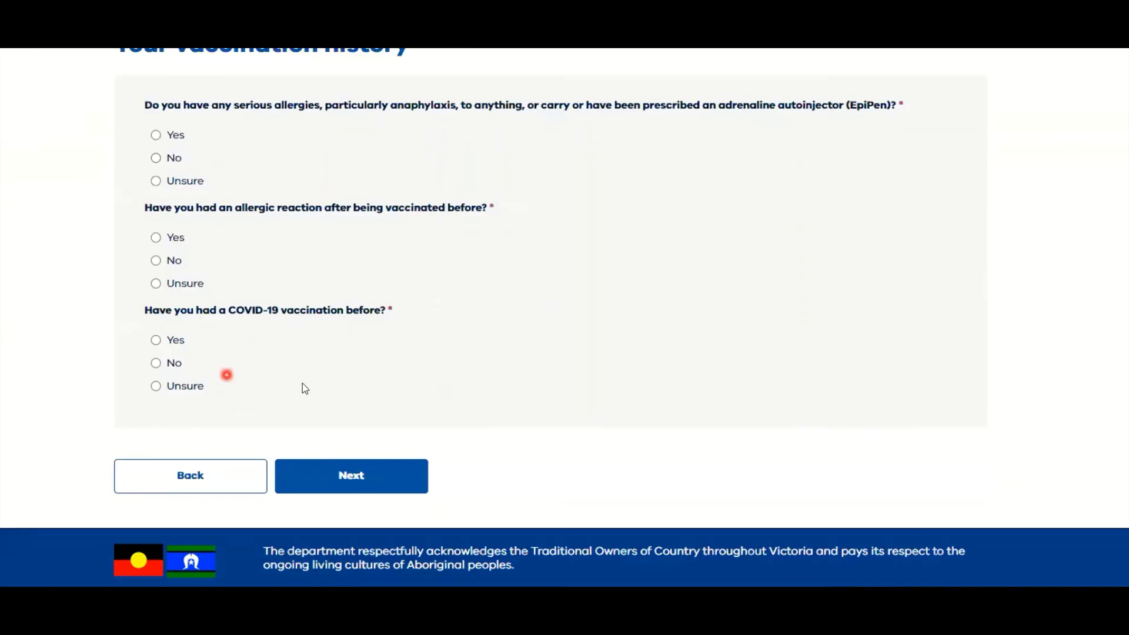
scroll(312, 406, "up", 4)
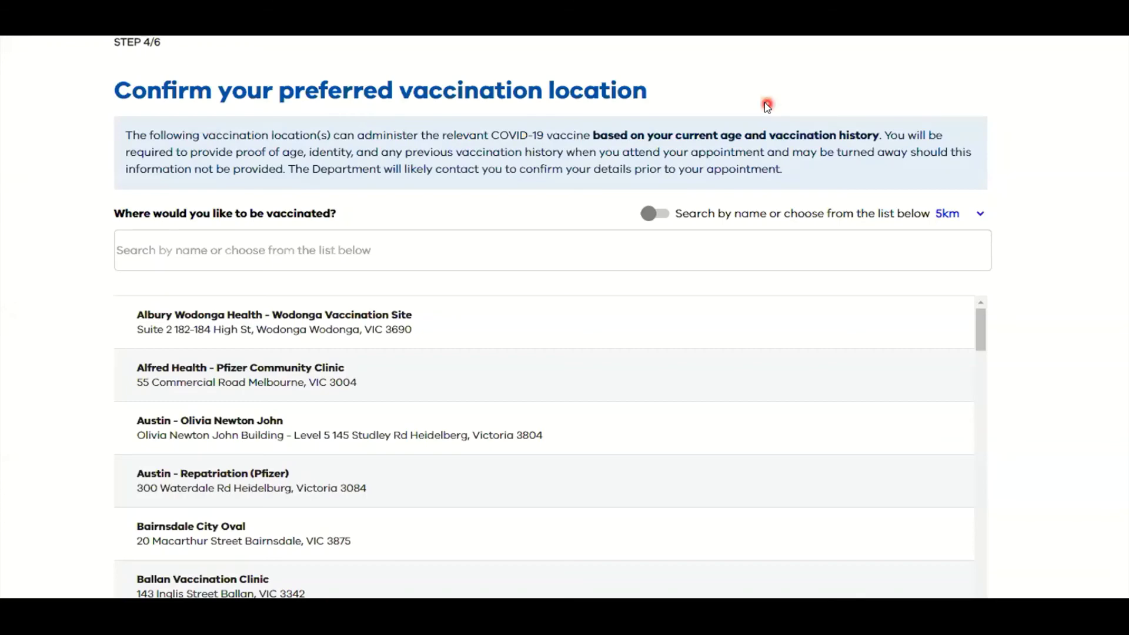
left_click(766, 103)
left_click(262, 276)
Enable suburb search and enter 'rich', choosing 'Richmond, Victoria, Australia'.
left_click(653, 214)
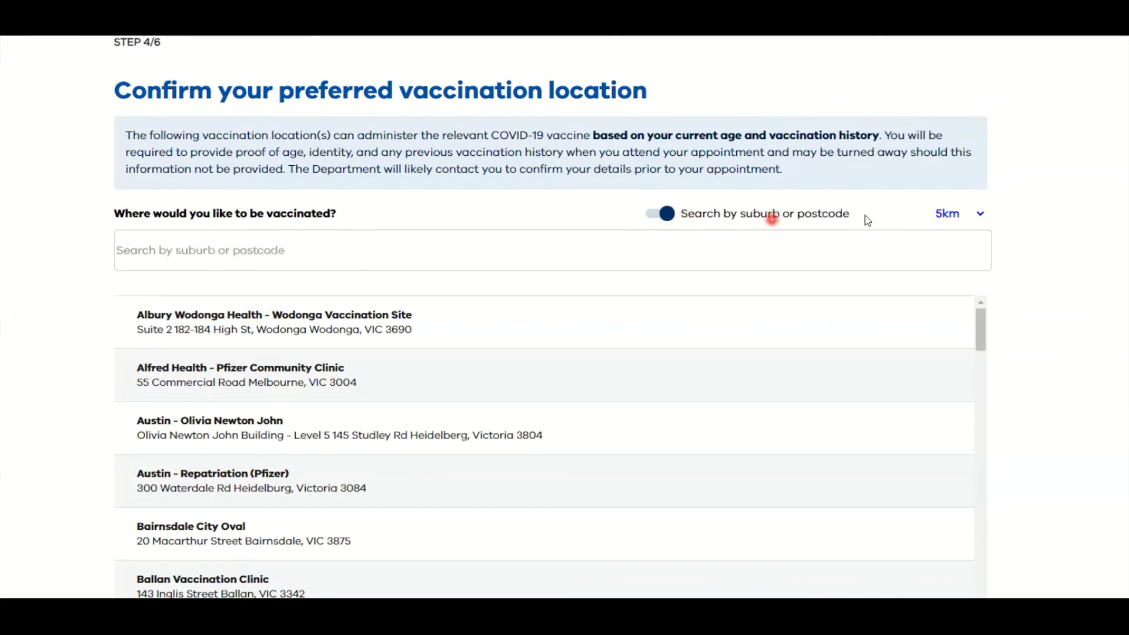
left_click(176, 259)
left_click(206, 248)
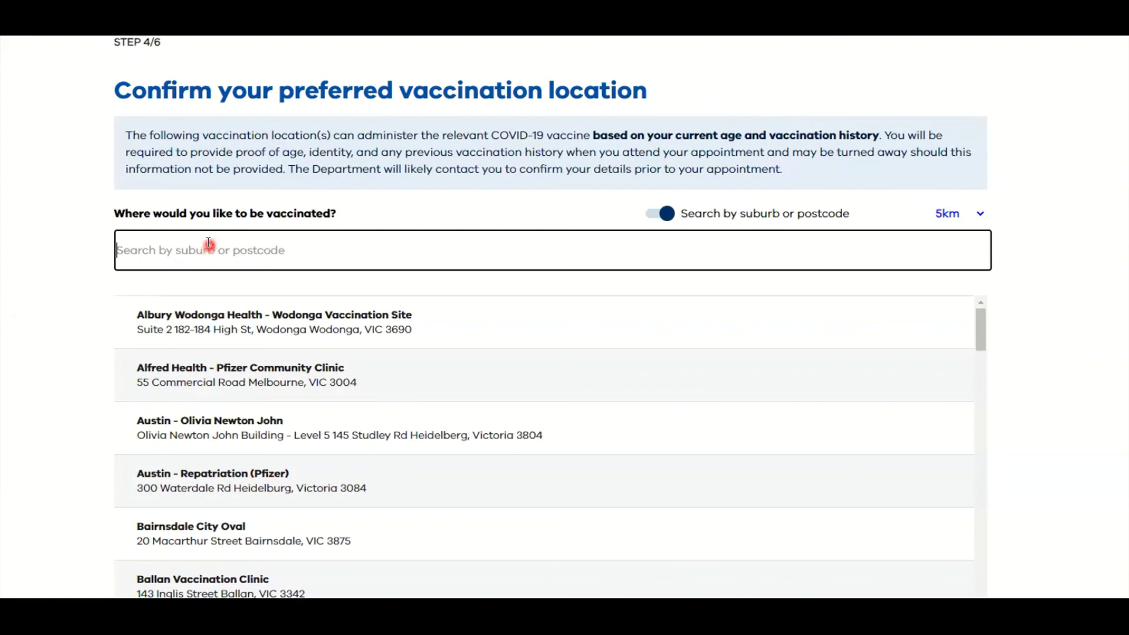
type("rich")
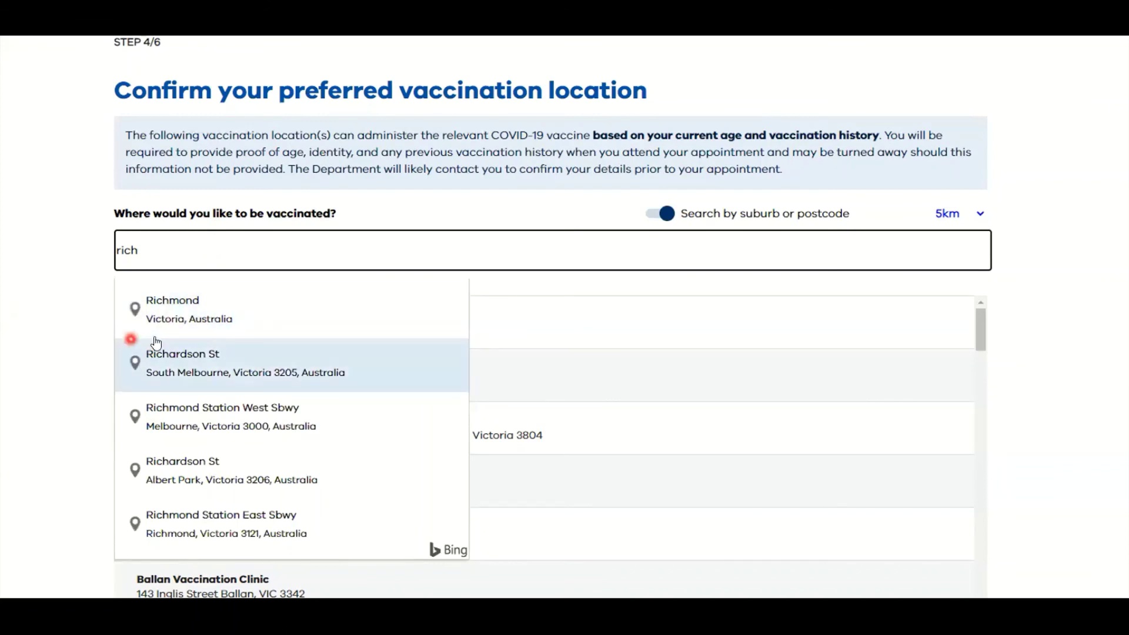
left_click(167, 321)
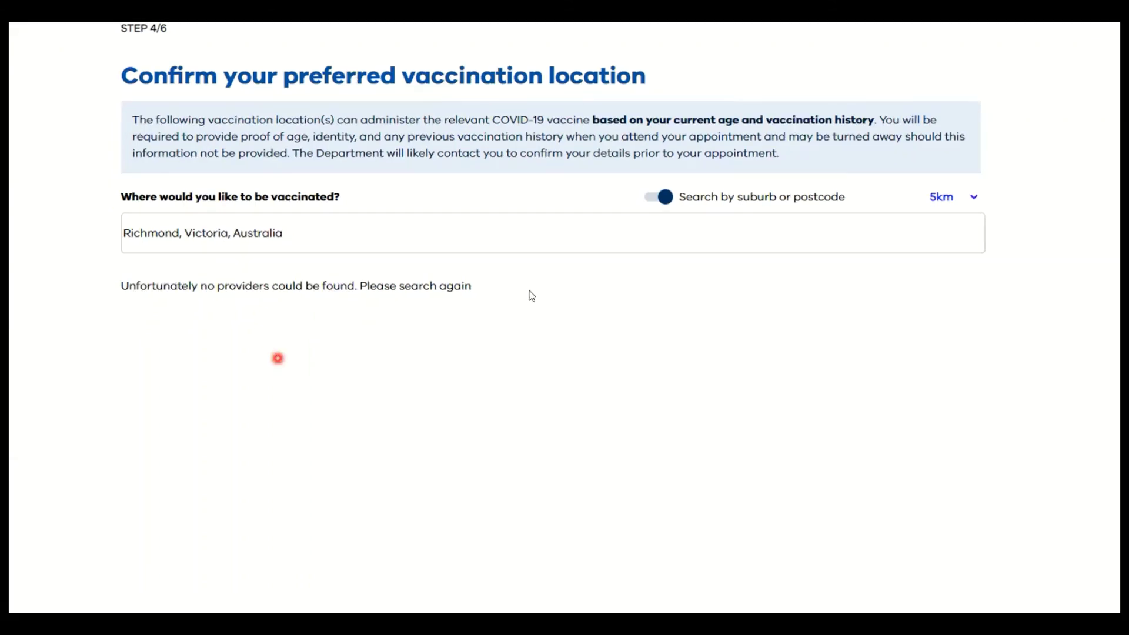
Switch the location to 'Richmond, Melbourne, Victoria, Australia'.
left_click(236, 231)
left_click(293, 233)
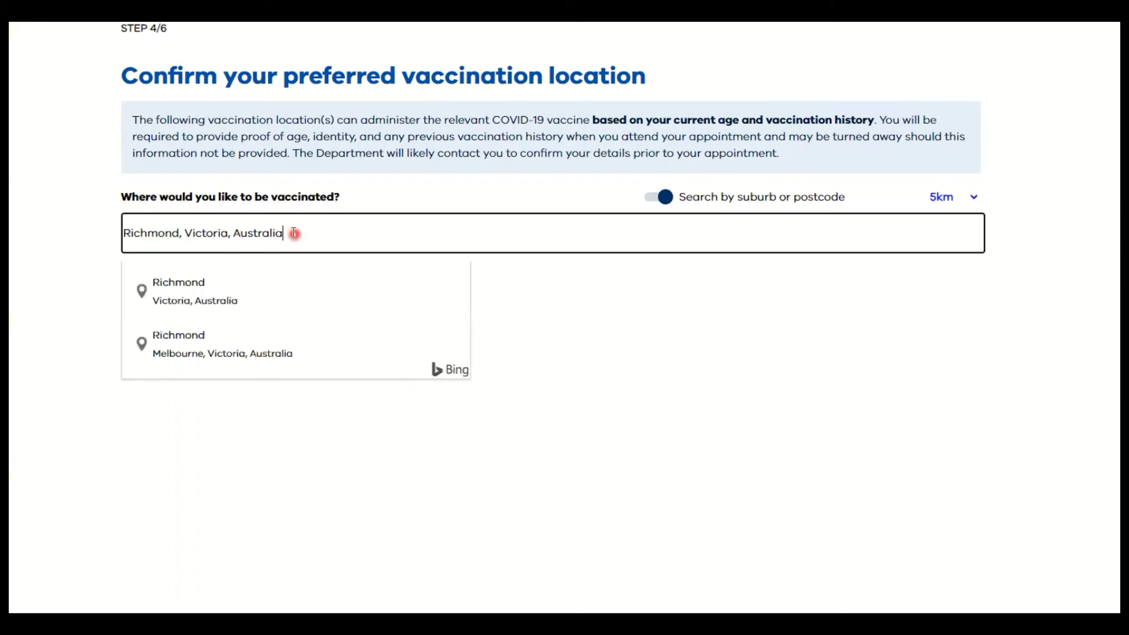
left_click(195, 334)
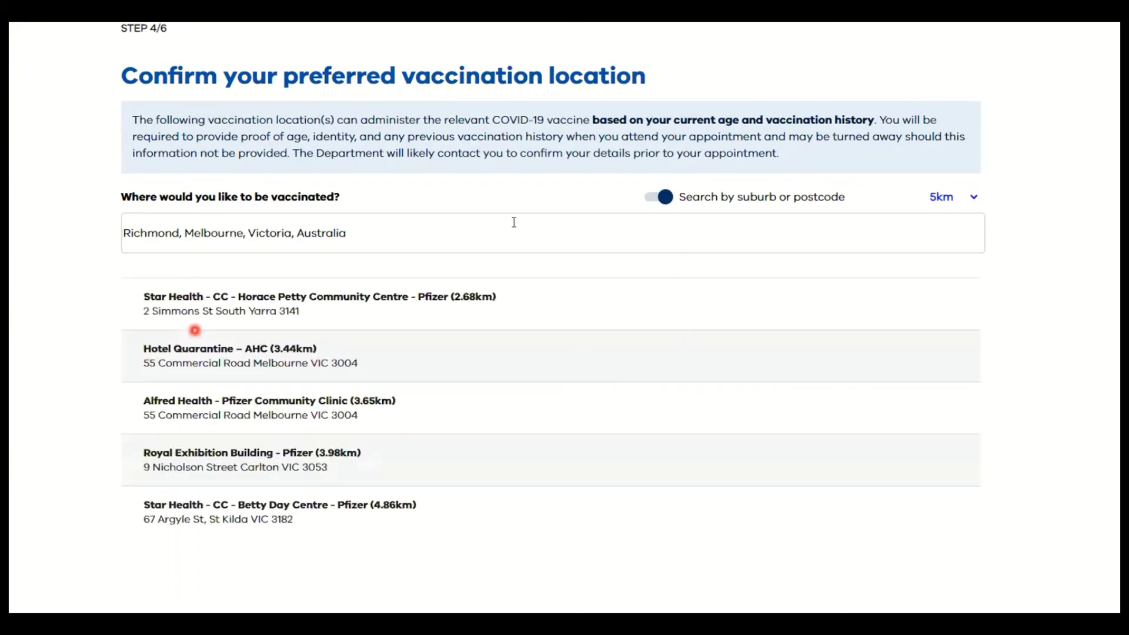
Select a nearby provider to reach Royal Exhibition Building - Pfizer slots from 19-08-2021.
left_click(243, 247)
left_click(212, 247)
left_click(192, 304)
left_click(218, 491)
left_click(201, 420)
left_click(157, 470)
left_click(142, 298)
left_click(260, 318)
left_click(210, 500)
left_click(214, 339)
left_click(172, 494)
Choose the Royal Exhibition Building - Pfizer site and review its first page of time slots.
left_click(213, 452)
scroll(469, 371, "down", 4)
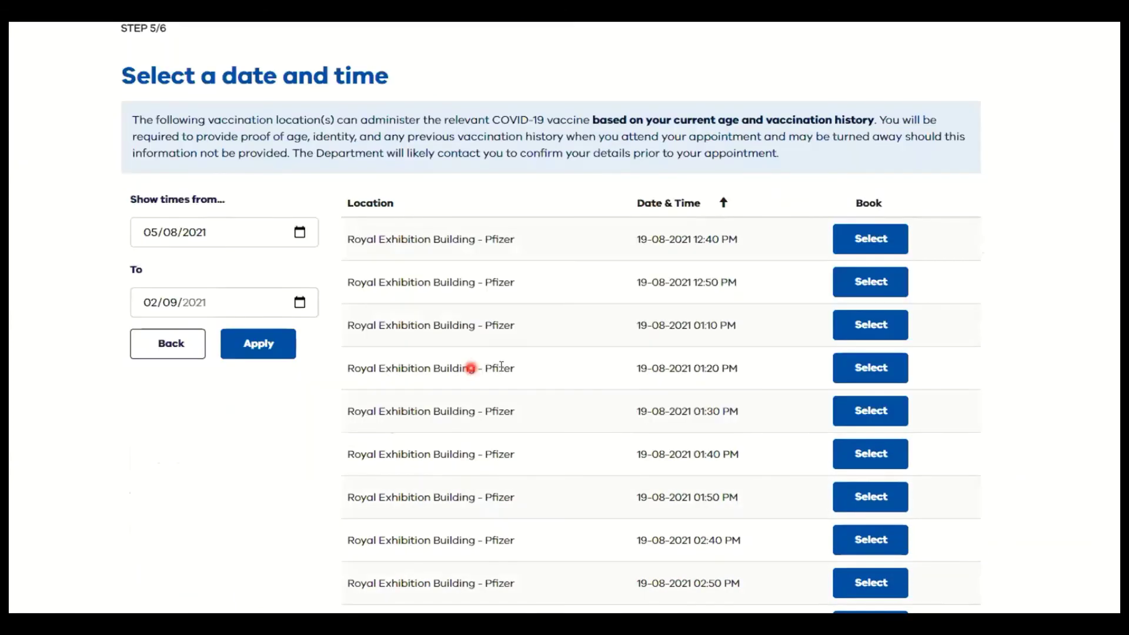
scroll(457, 365, "down", 3)
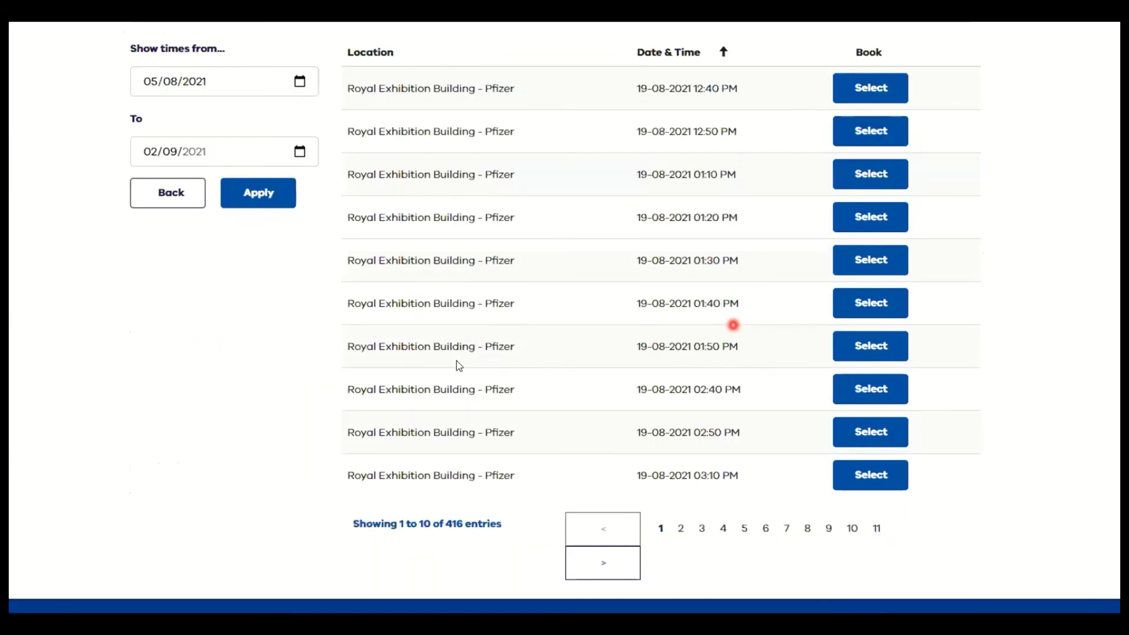
scroll(577, 335, "up", 5)
scroll(516, 428, "down", 2)
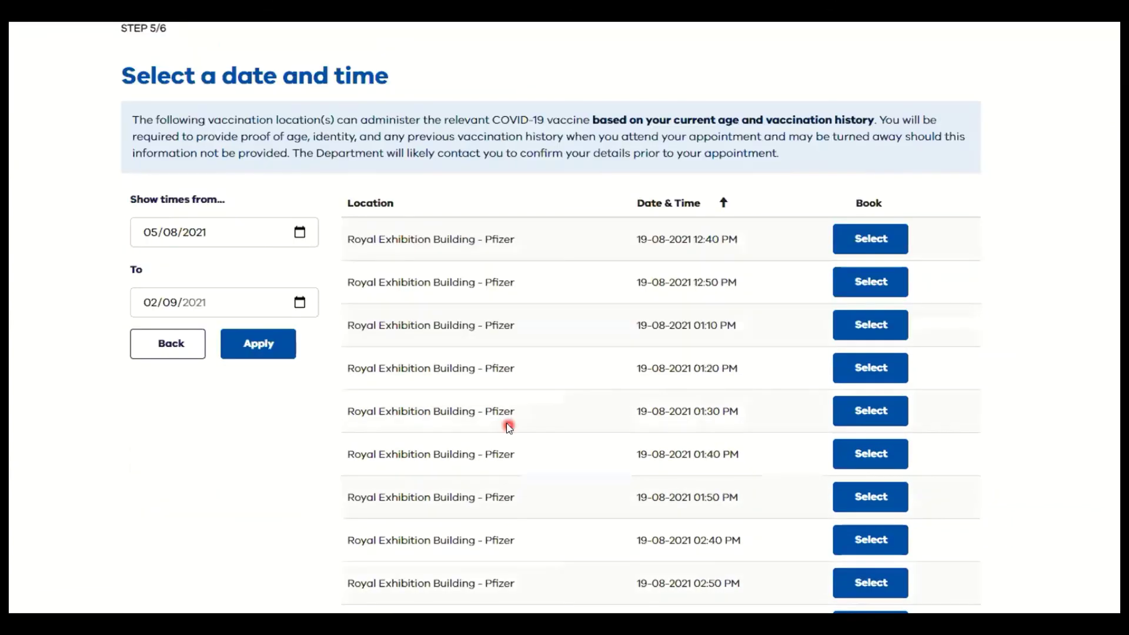
scroll(504, 415, "up", 3)
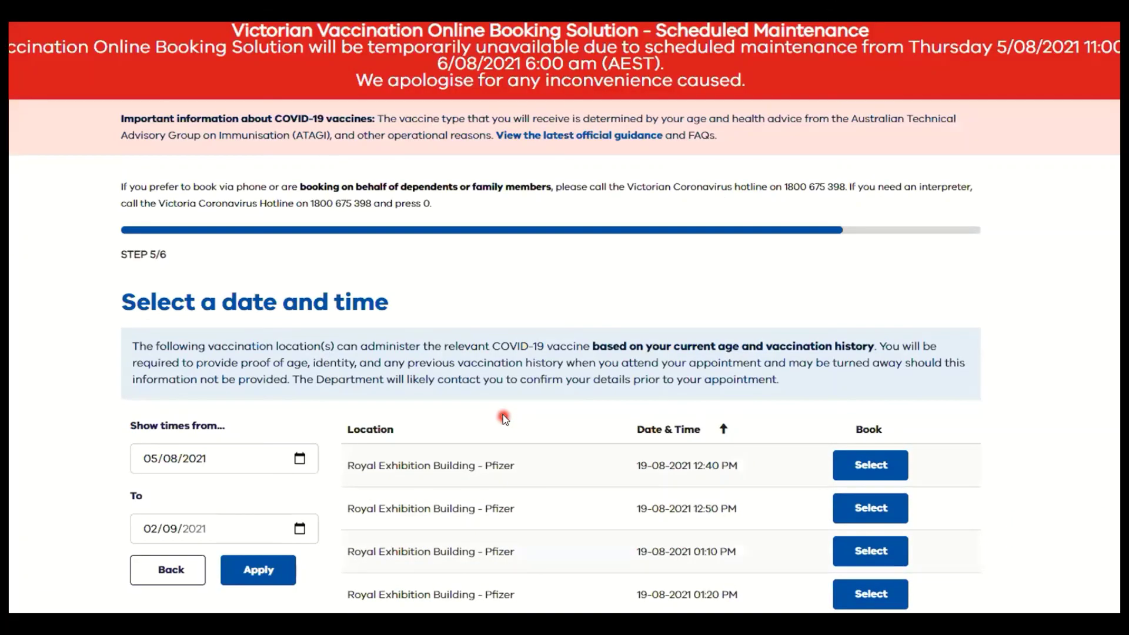
scroll(506, 416, "down", 3)
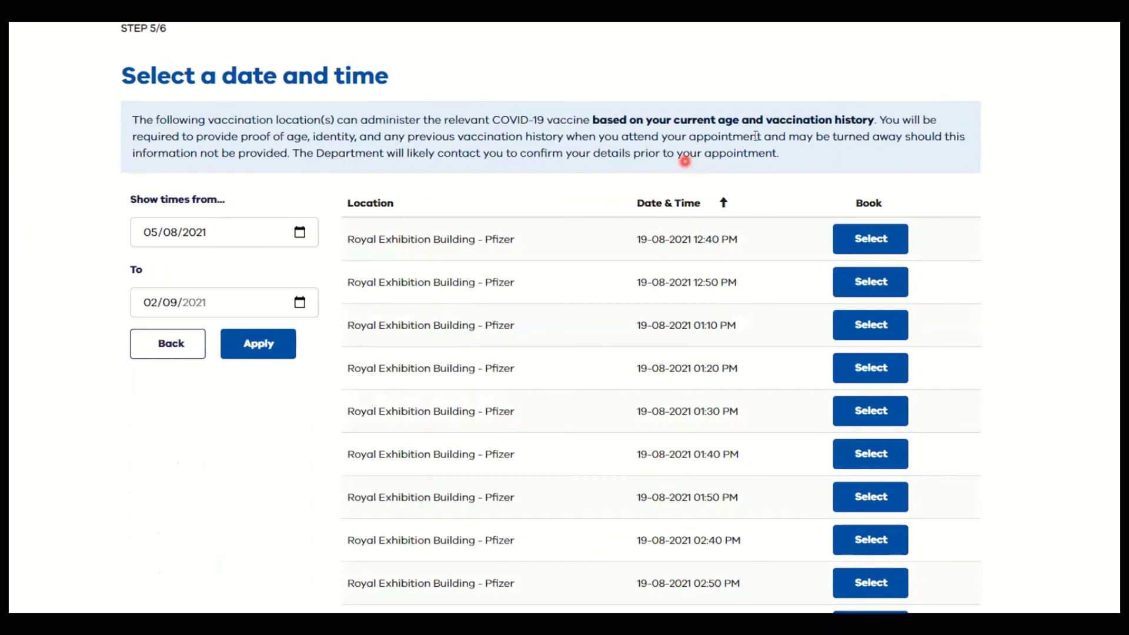
scroll(406, 298, "down", 2)
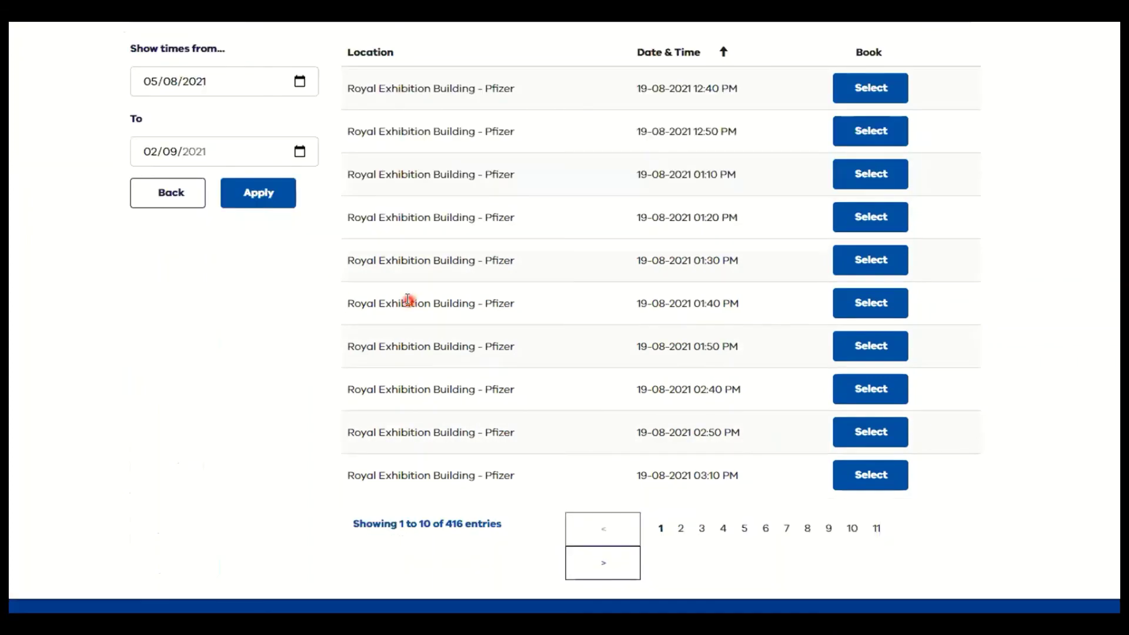
scroll(370, 213, "up", 1)
scroll(396, 381, "up", 4)
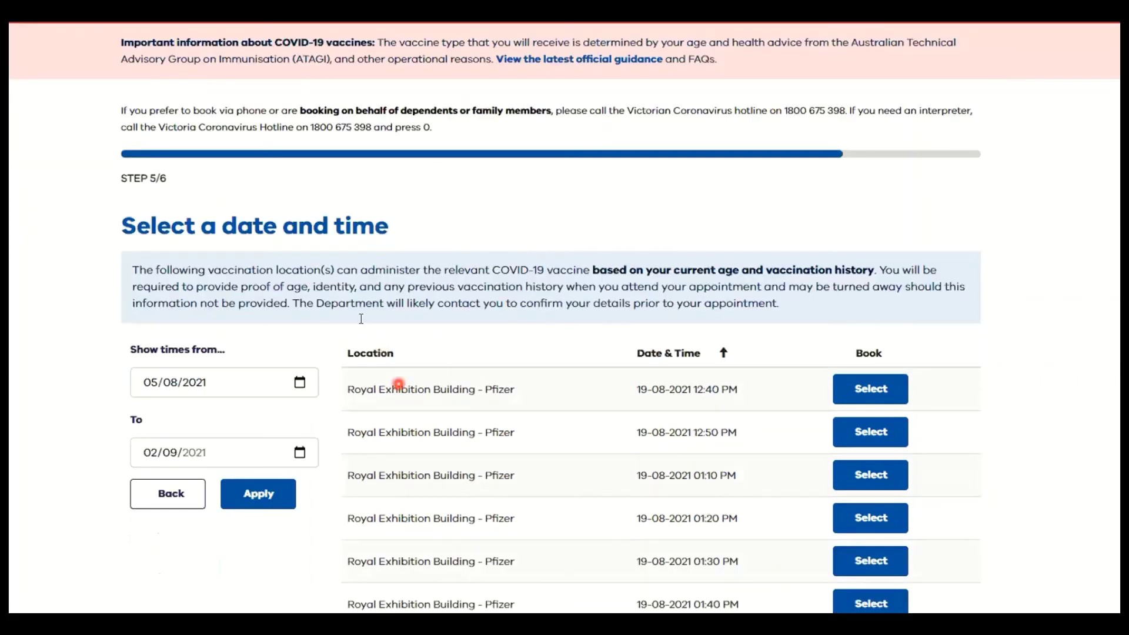
scroll(647, 253, "down", 2)
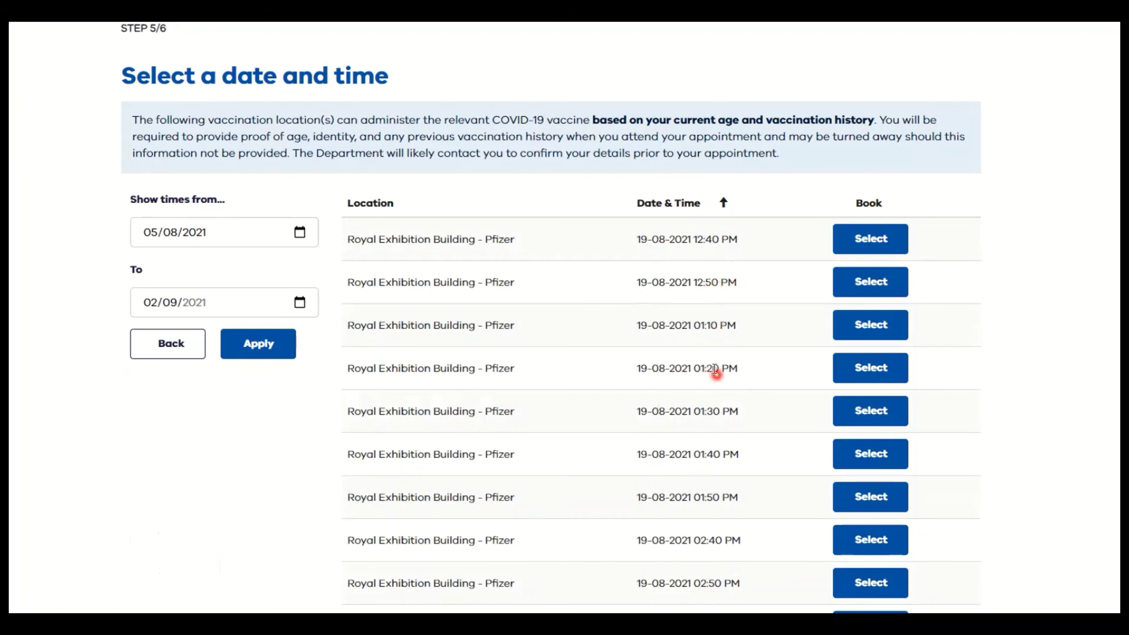
scroll(633, 491, "down", 1)
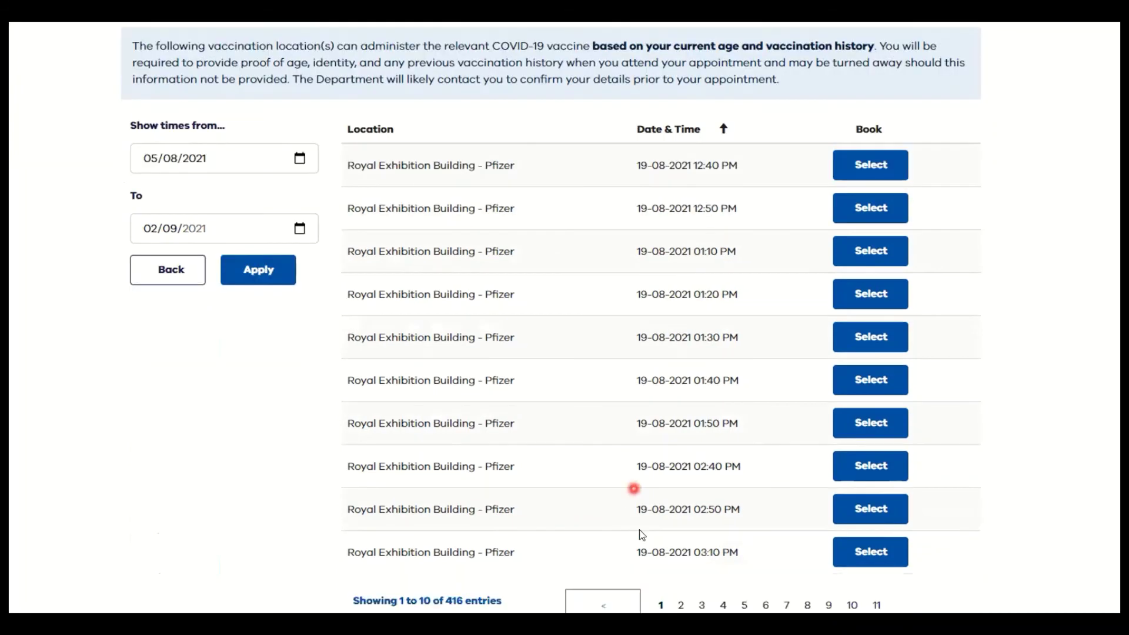
scroll(659, 441, "down", 2)
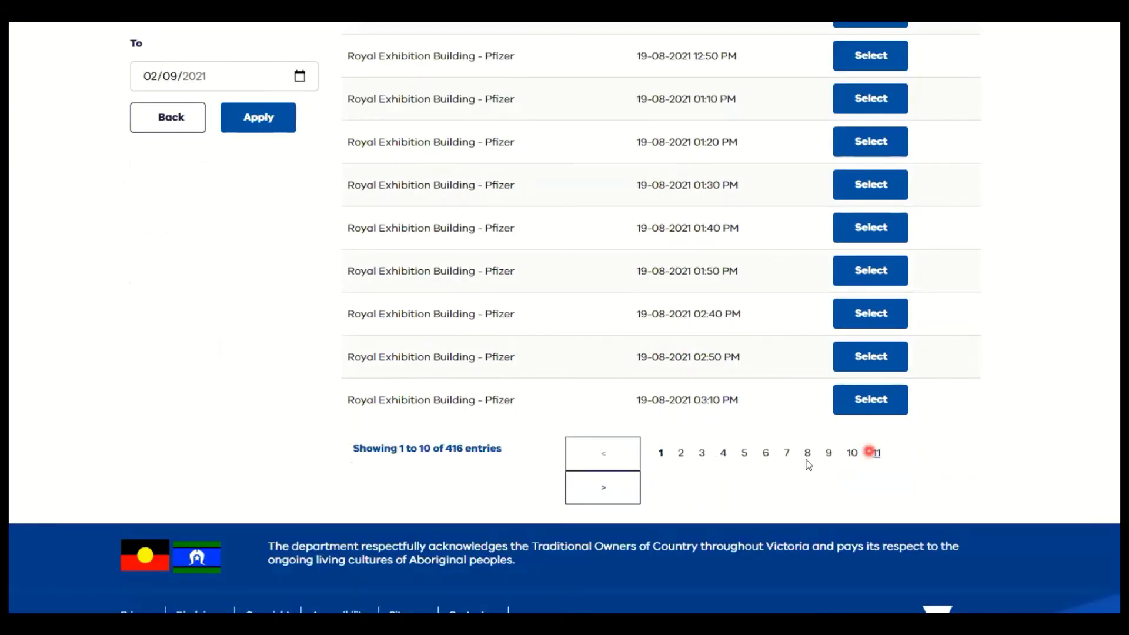
left_click(682, 453)
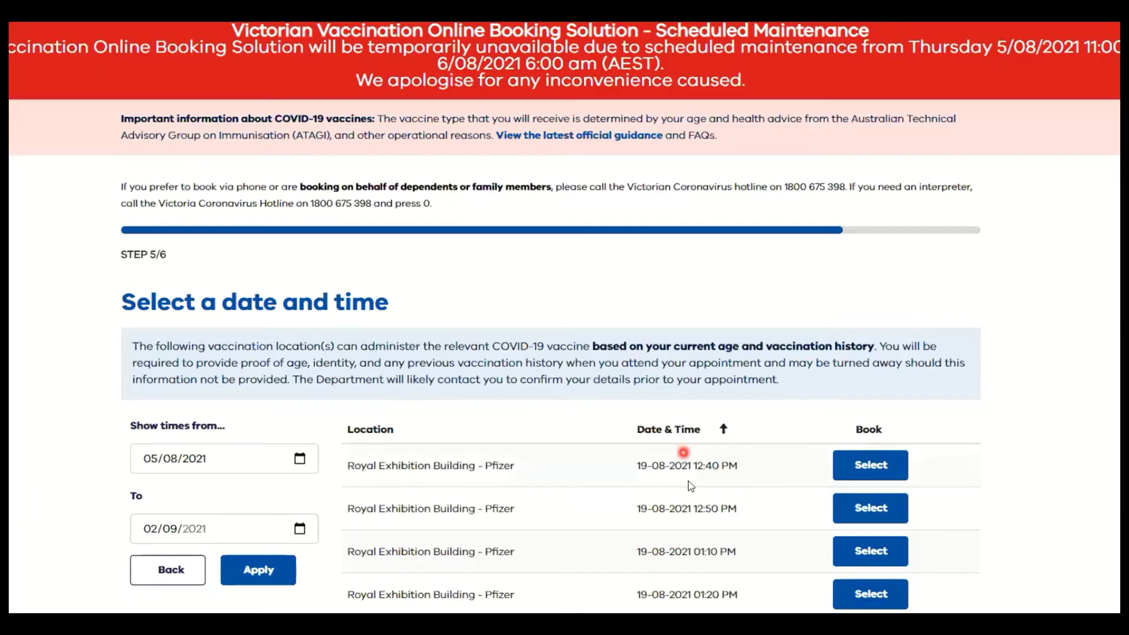
scroll(667, 428, "down", 3)
scroll(674, 320, "up", 1)
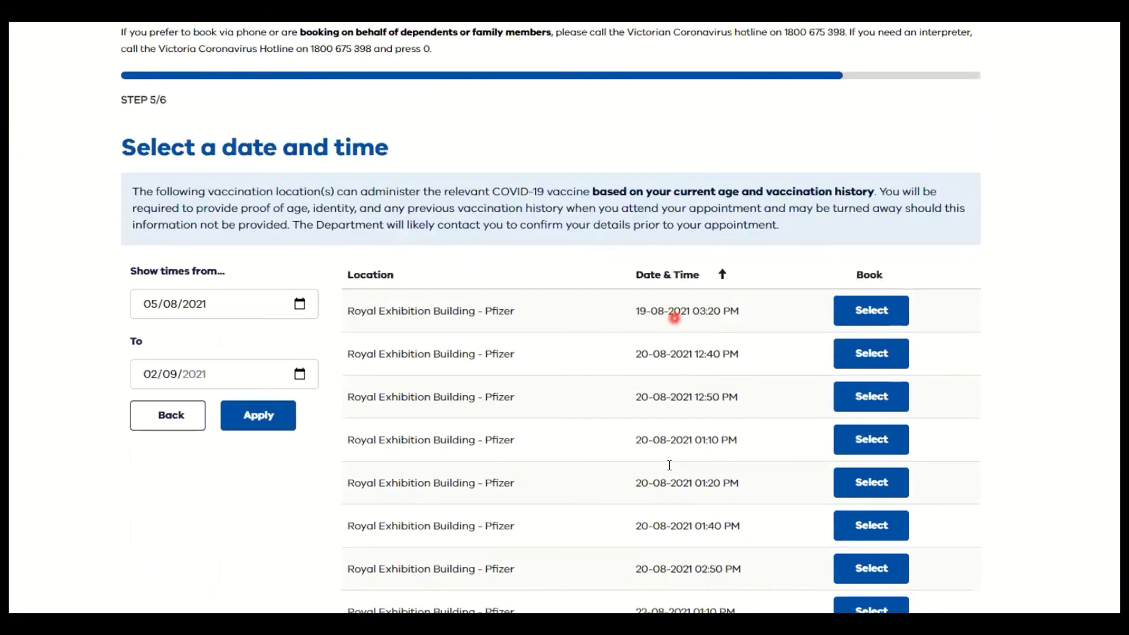
scroll(665, 471, "down", 4)
left_click(660, 453)
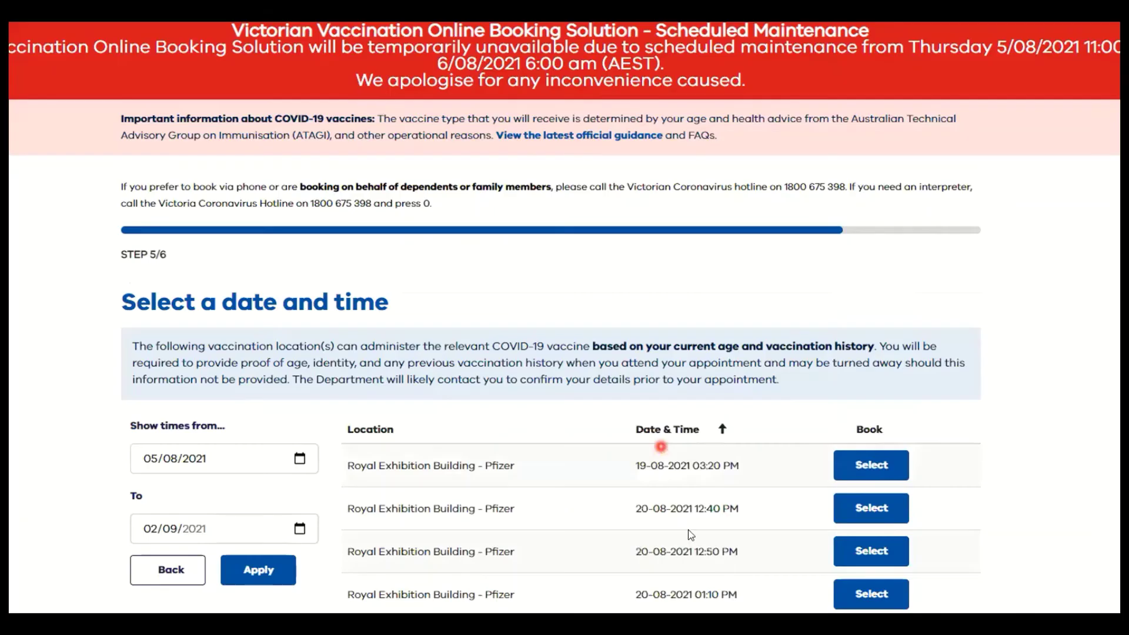
scroll(611, 320, "down", 5)
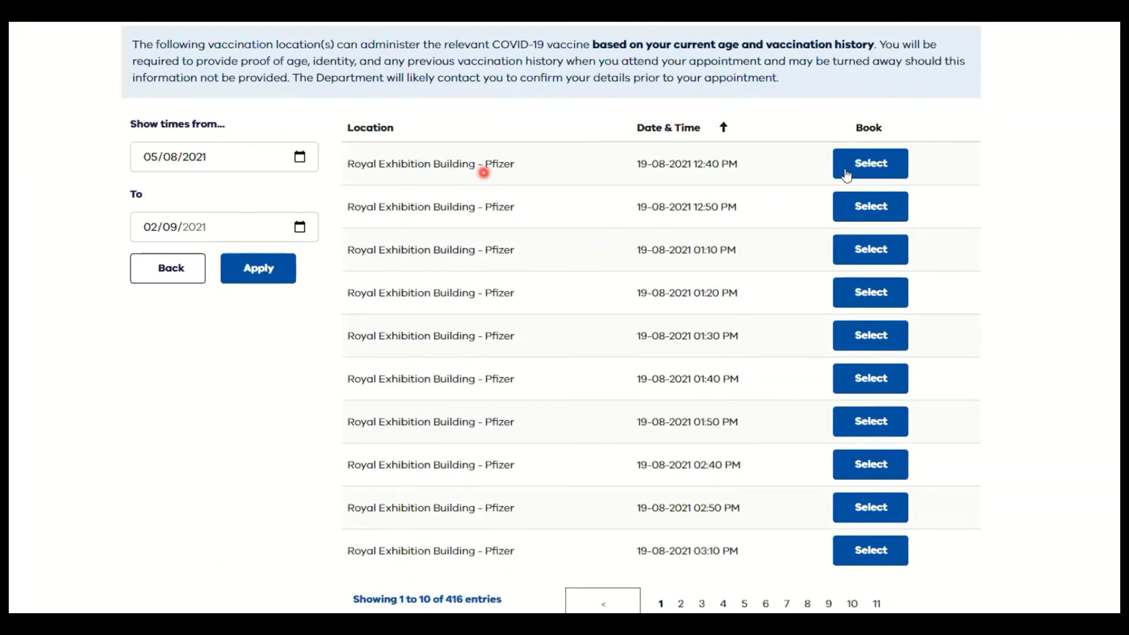
left_click(867, 167)
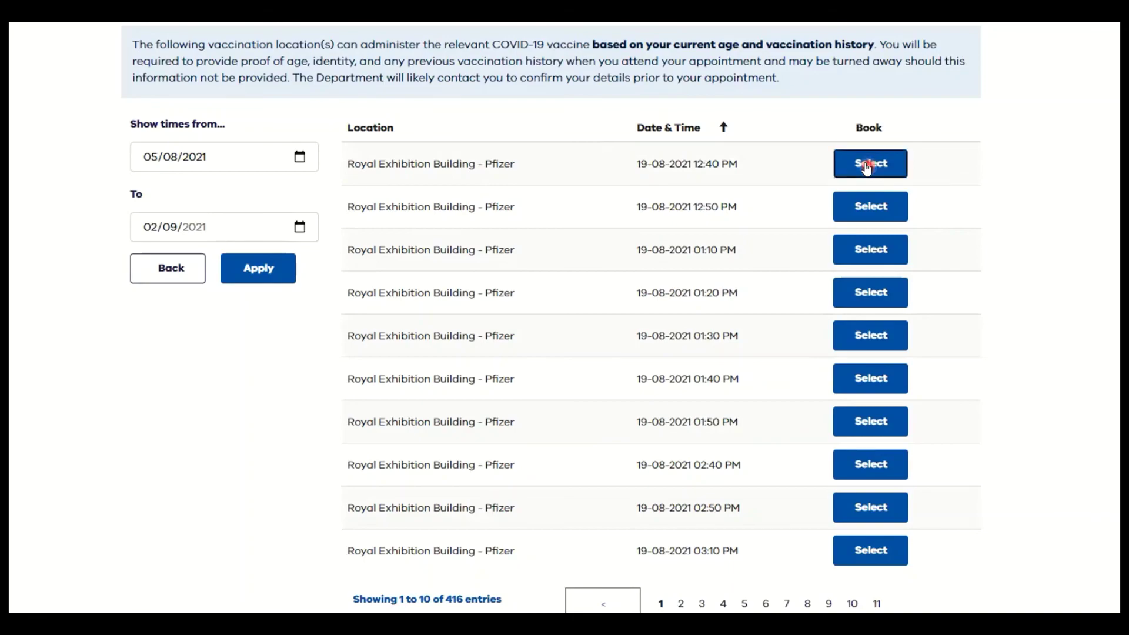